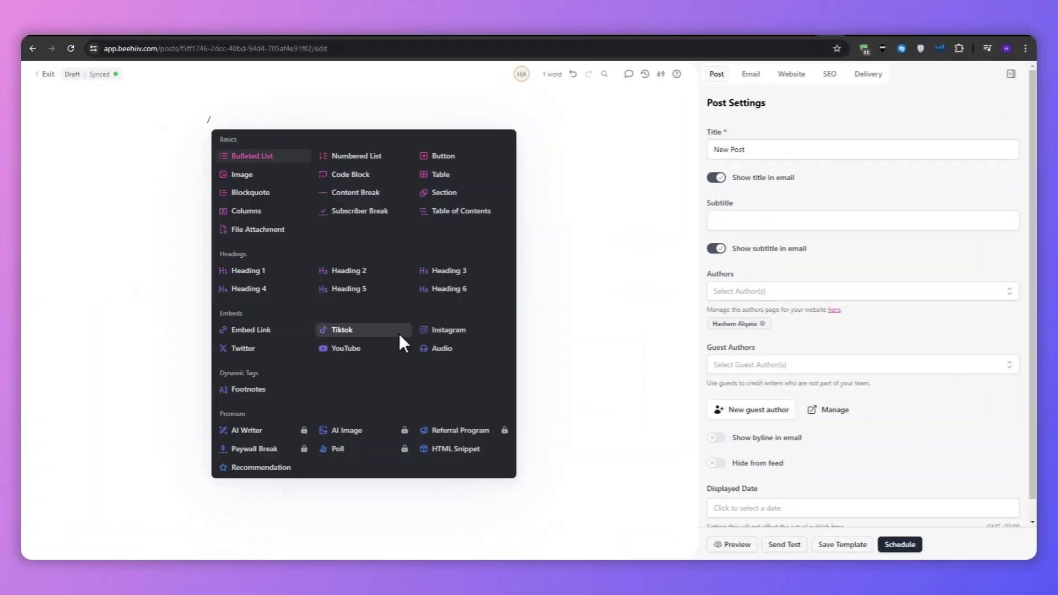
Step: Run through the intro montage clips, ending on the beehiiv.com homepage hero
click(359, 338)
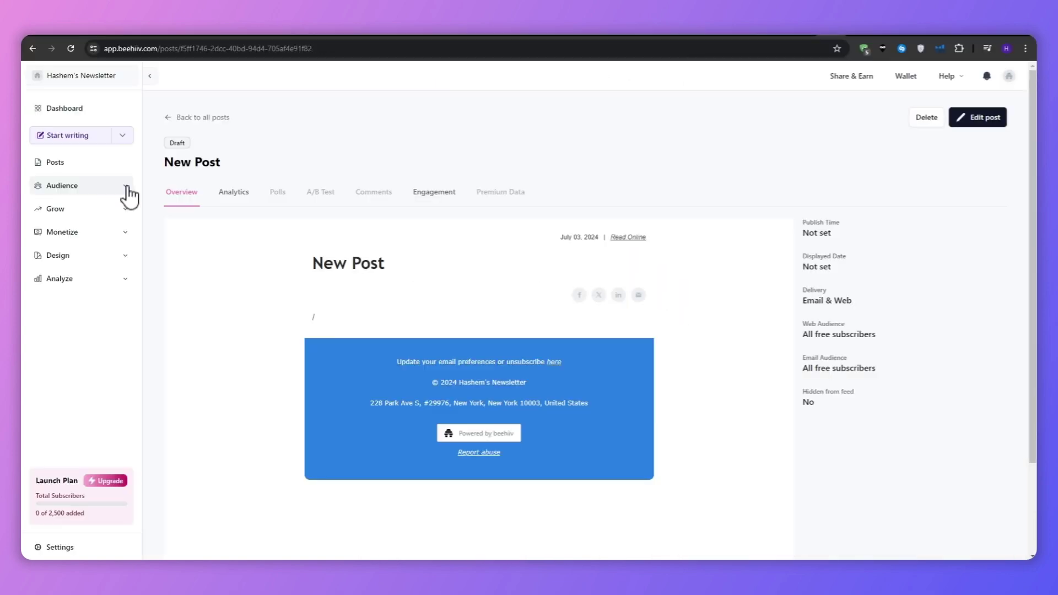
click(128, 188)
click(82, 246)
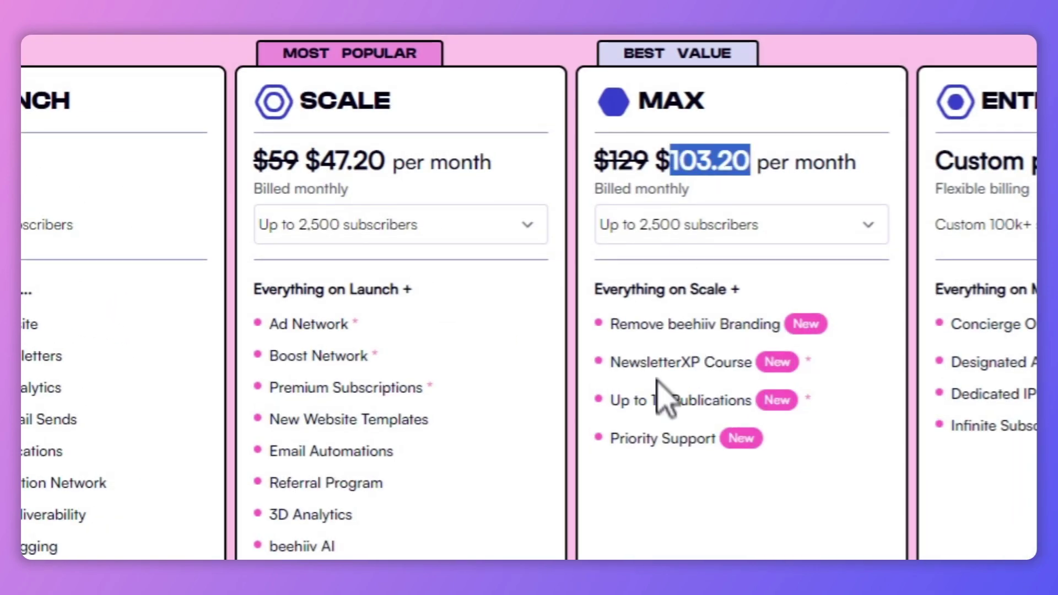
click(673, 378)
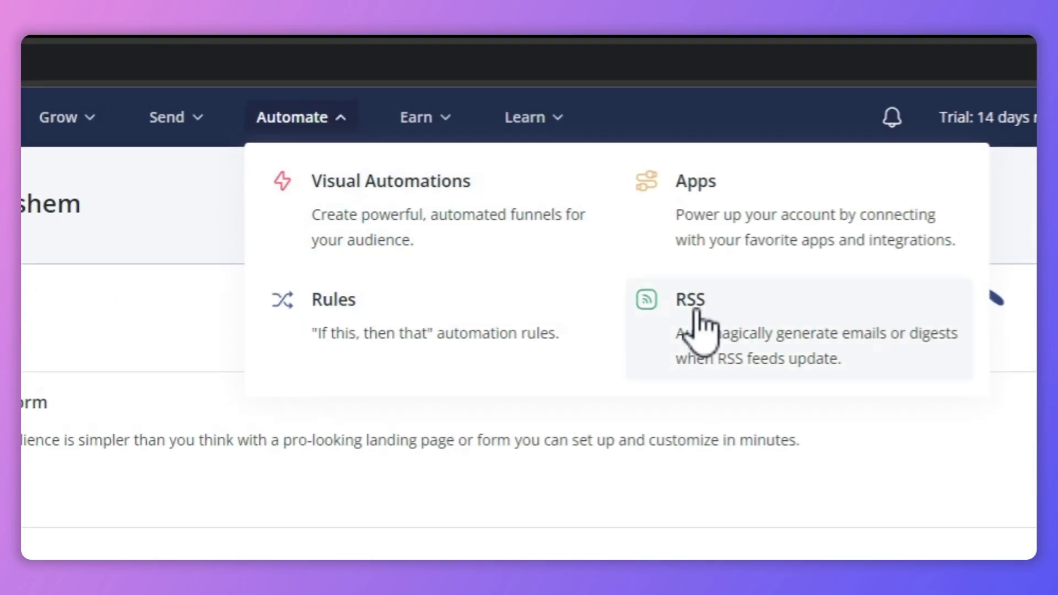
click(699, 323)
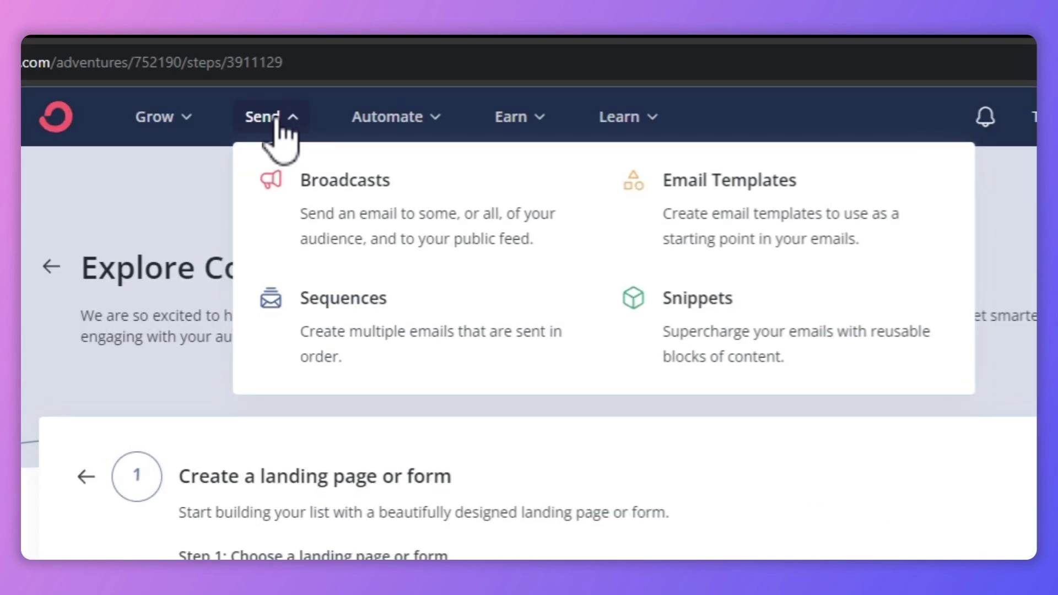
click(760, 231)
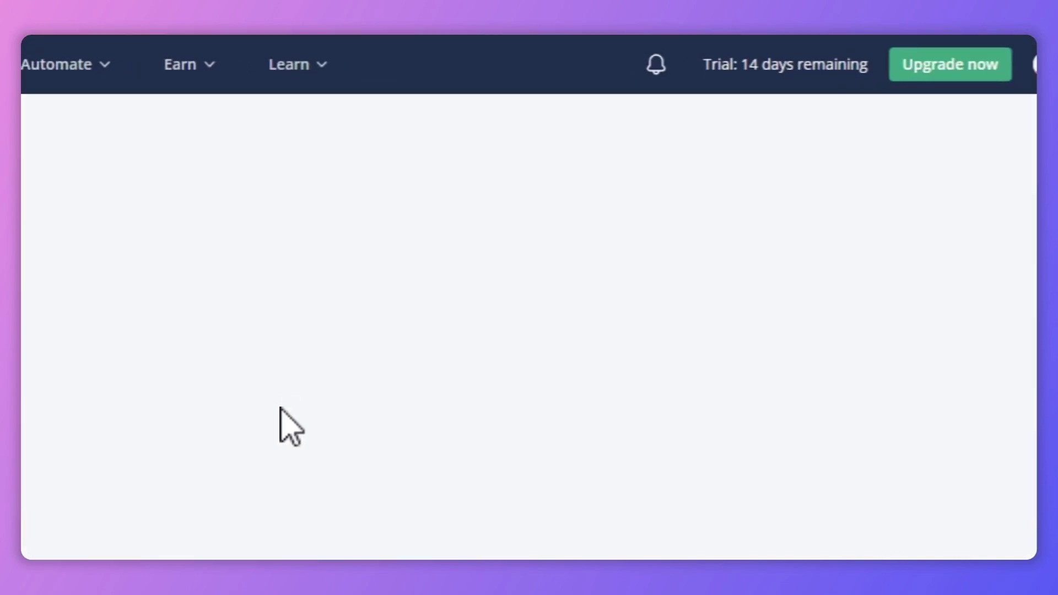
scroll(480, 404, down, 5)
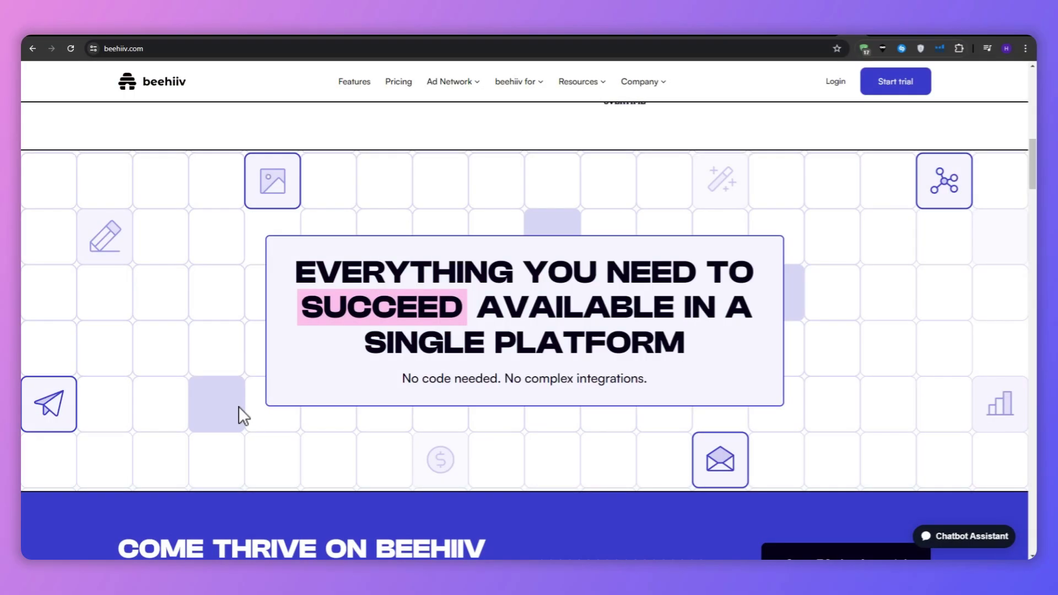
scroll(239, 405, up, 10)
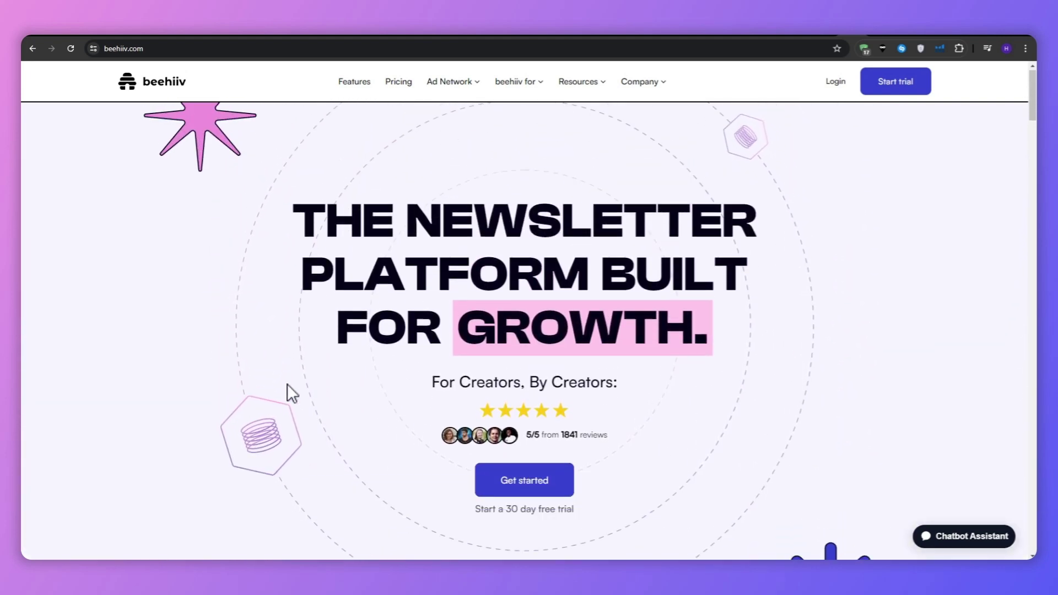
Step: Highlight the '30 day free trial' line on the homepage, then clear the highlight
double_click(566, 456)
drag(565, 456, 373, 450)
click(387, 443)
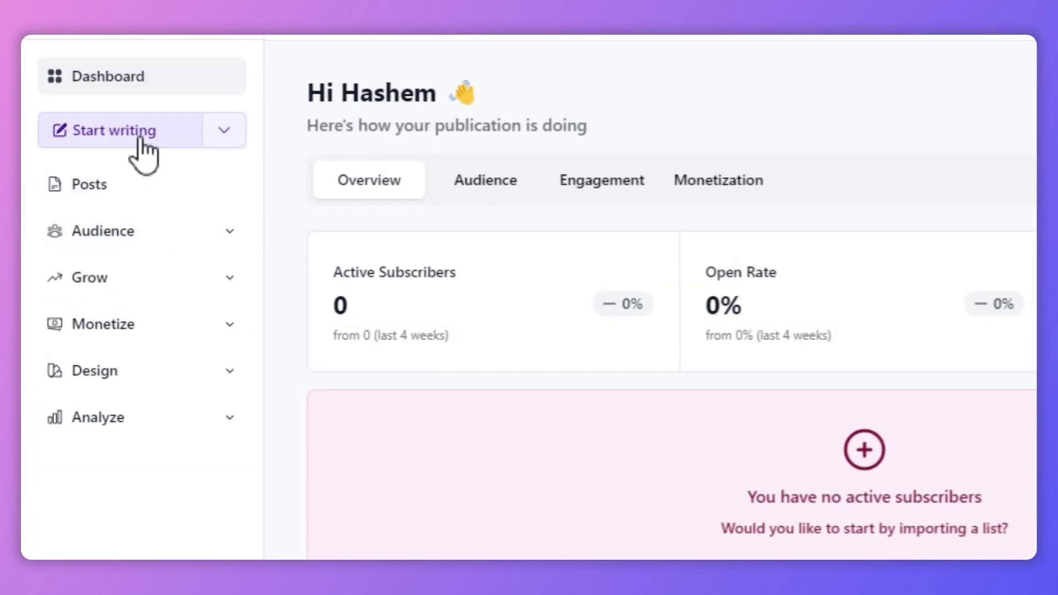
Step: Start a blank post with the sidebar's Start writing button
click(139, 132)
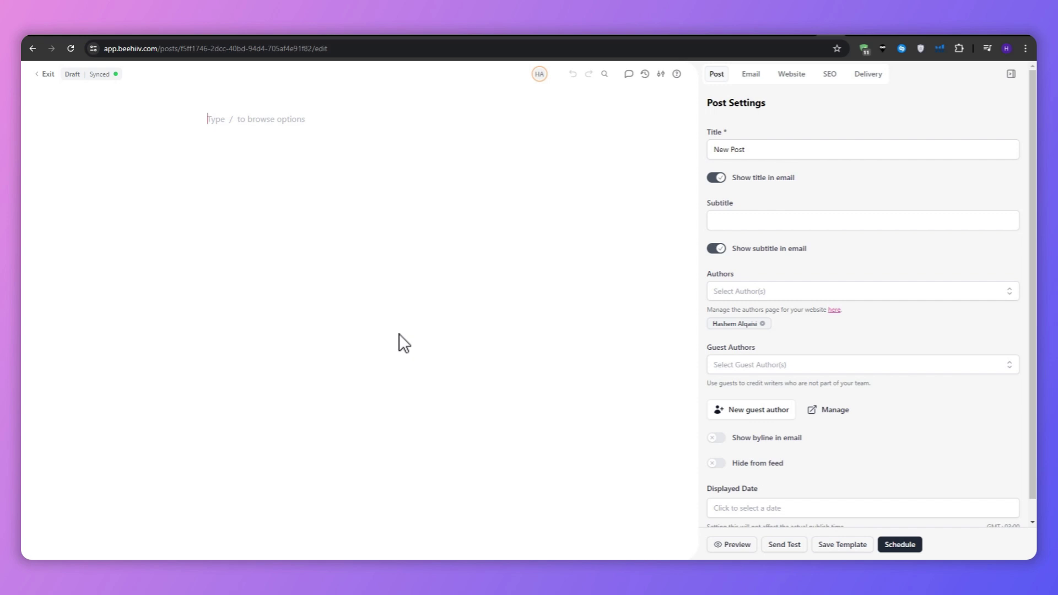
Step: Type / in the post body to show the insertable content blocks
text(/)
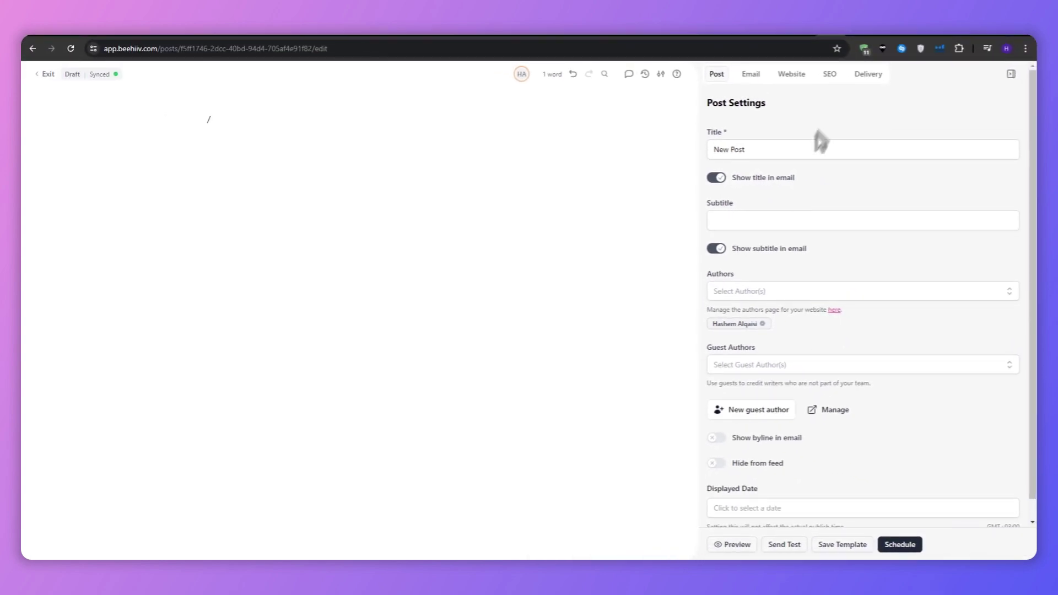
Step: View the post's SEO settings and highlight the search-result title preview
click(831, 75)
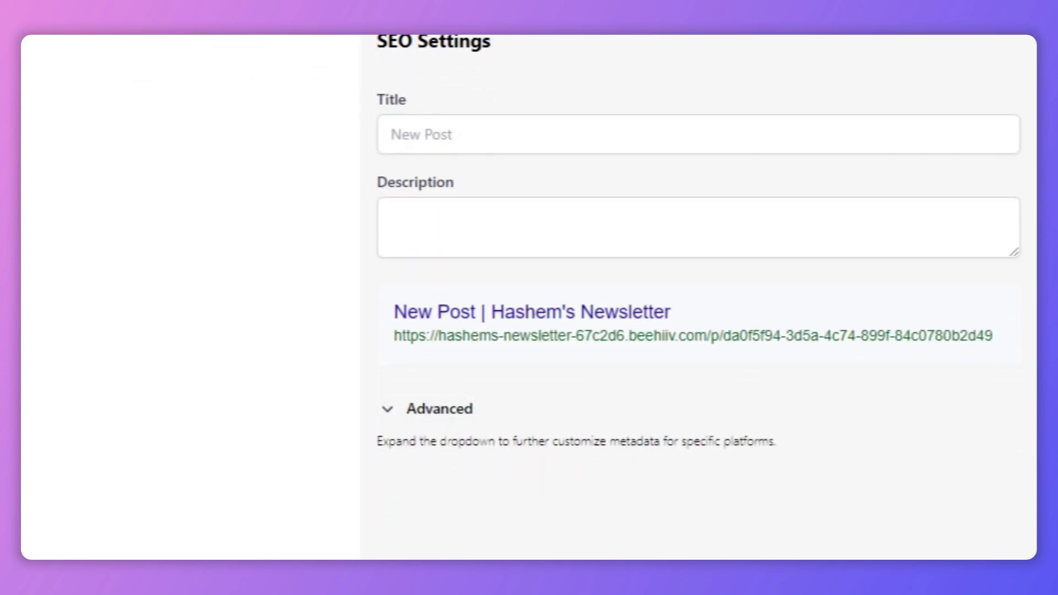
drag(395, 311, 679, 312)
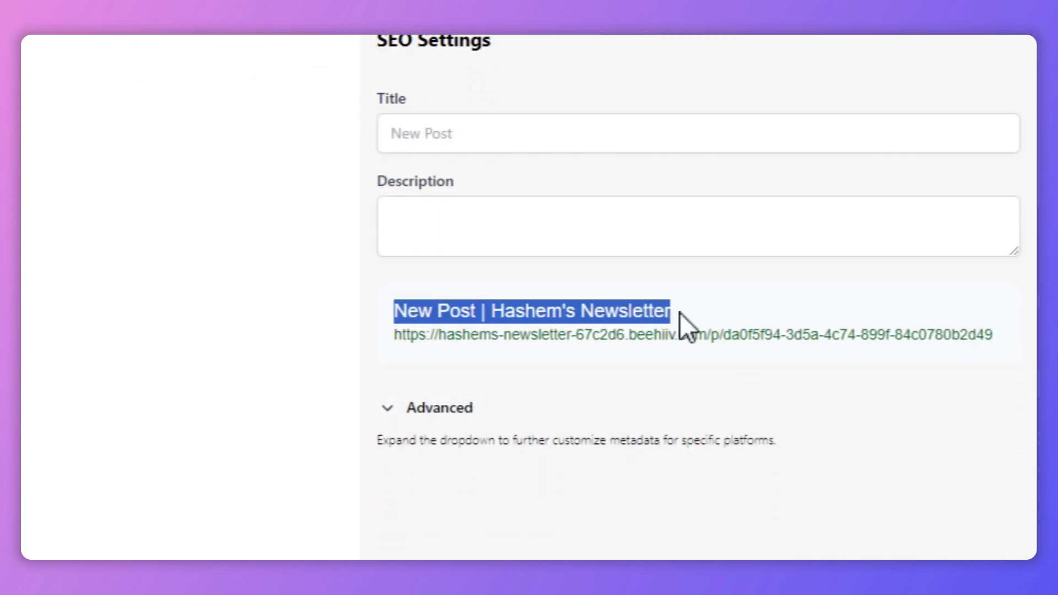
click(663, 281)
Step: Check the email and delivery audience settings, then open the post preview
click(400, 101)
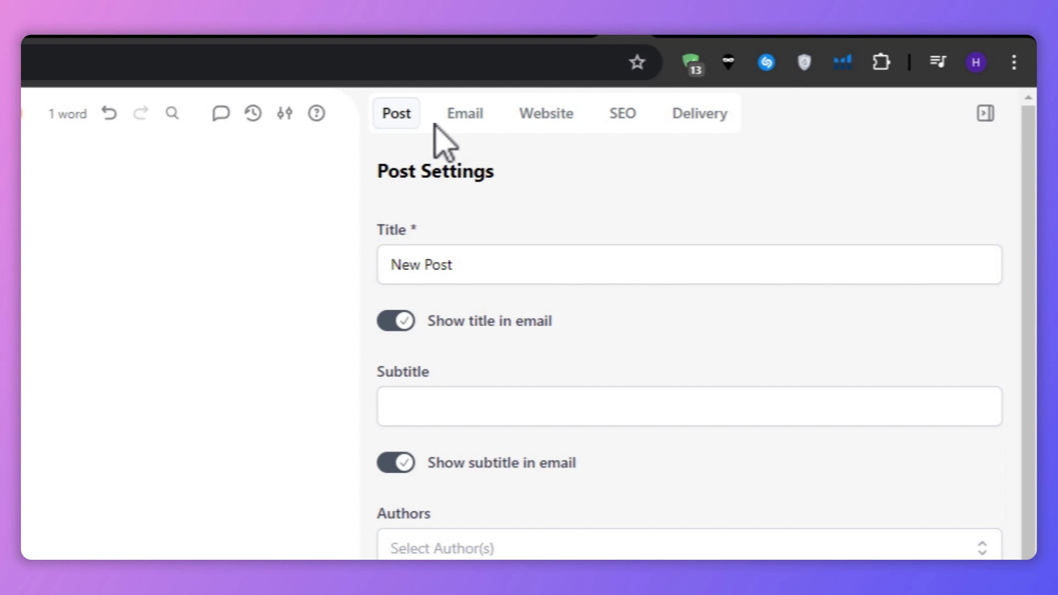
click(459, 104)
click(675, 119)
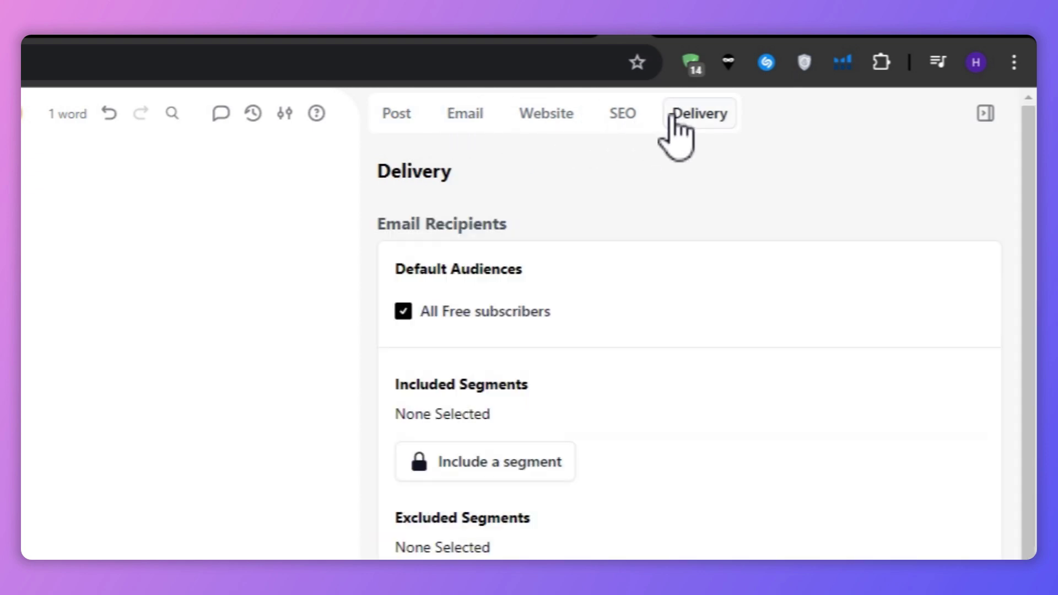
scroll(617, 160, down, 3)
scroll(618, 160, up, 3)
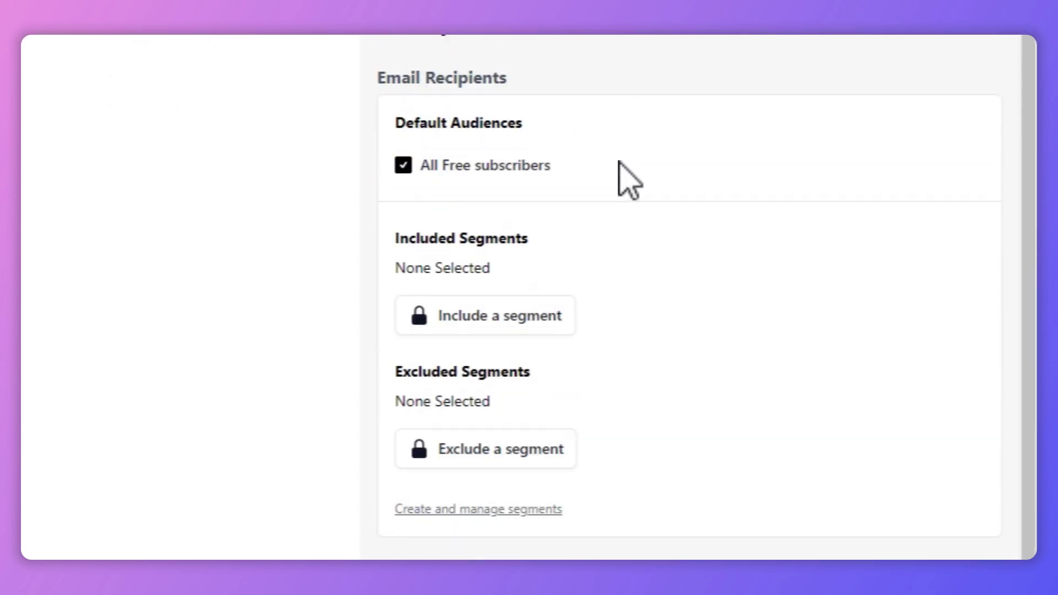
scroll(449, 59, down, 2)
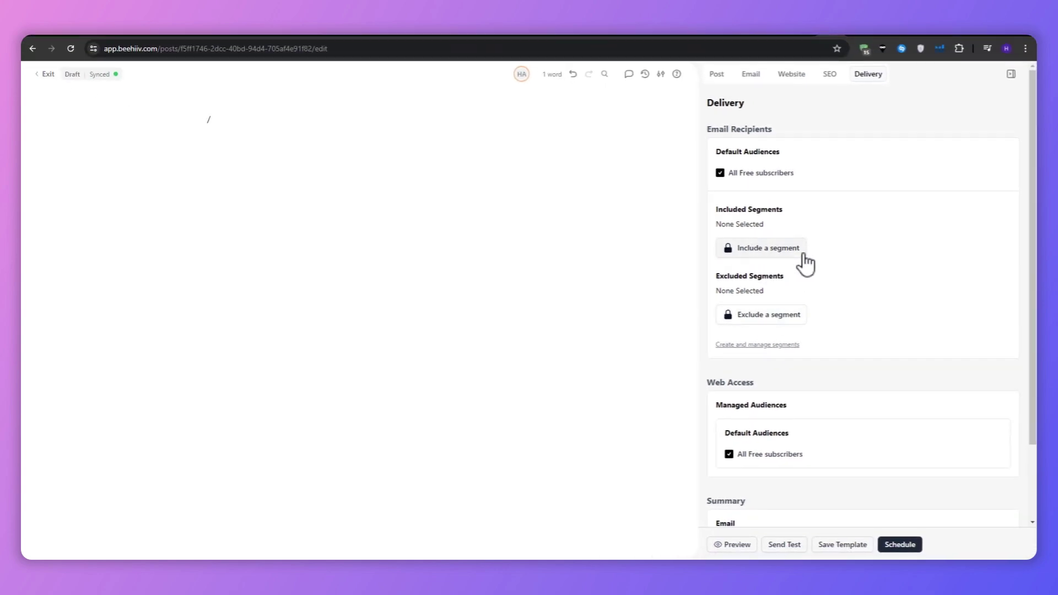
click(716, 73)
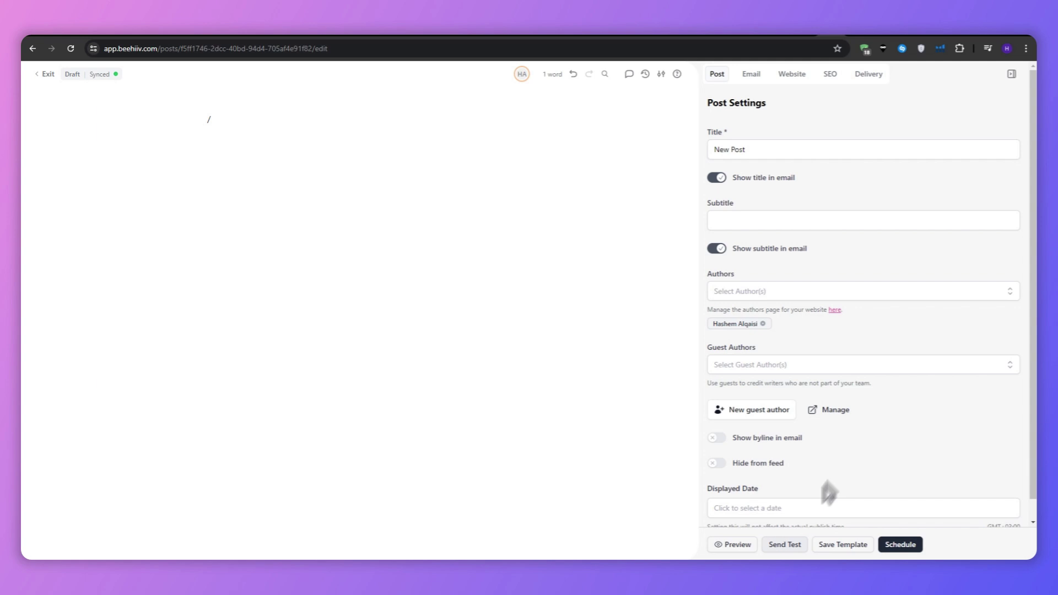
click(714, 547)
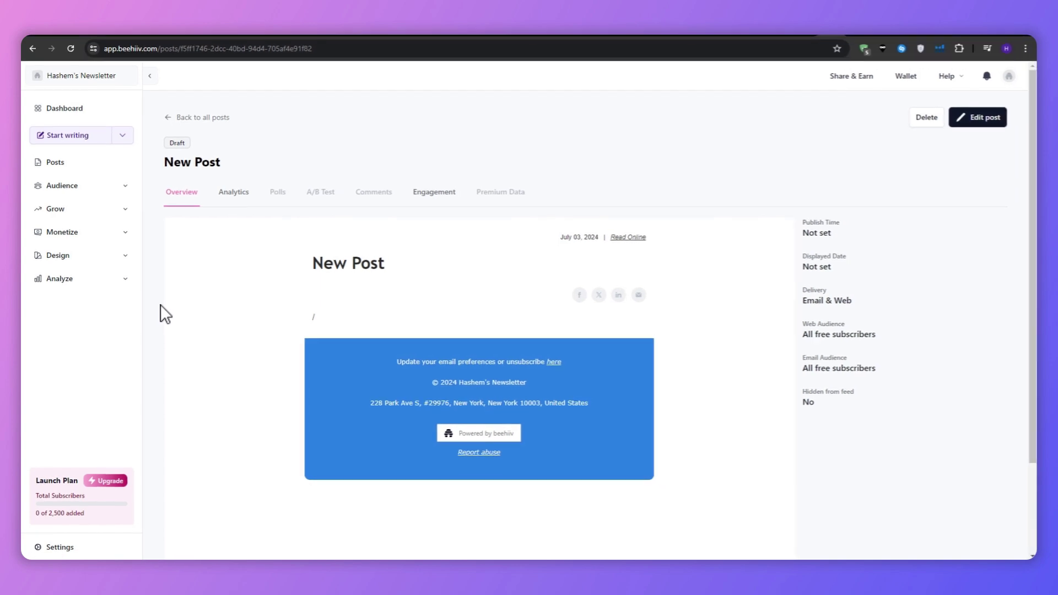
Step: Open Automations under Audience and scroll through its Scale-plan pitch
click(125, 208)
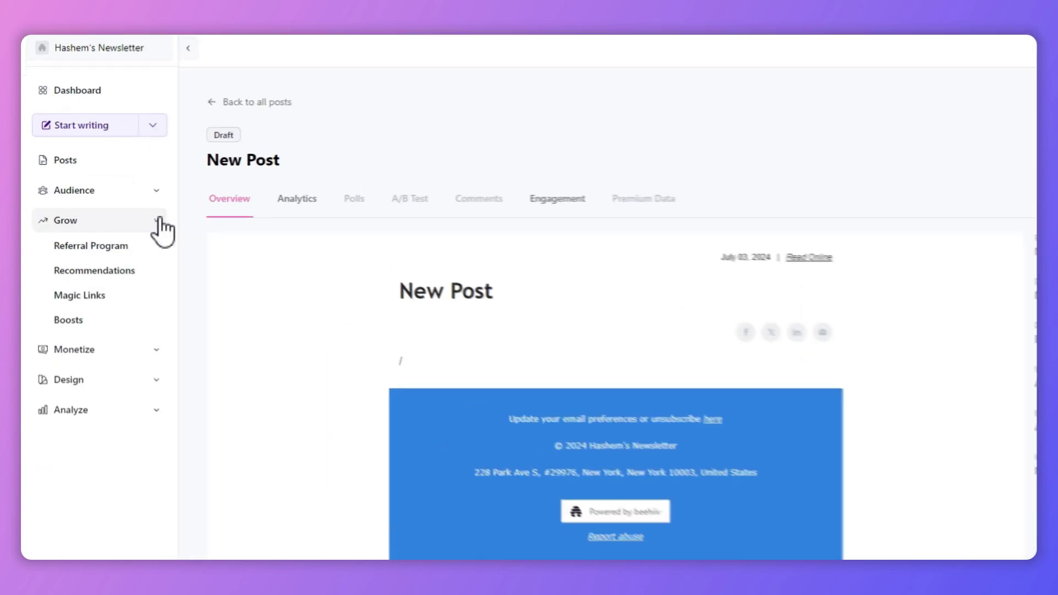
click(126, 186)
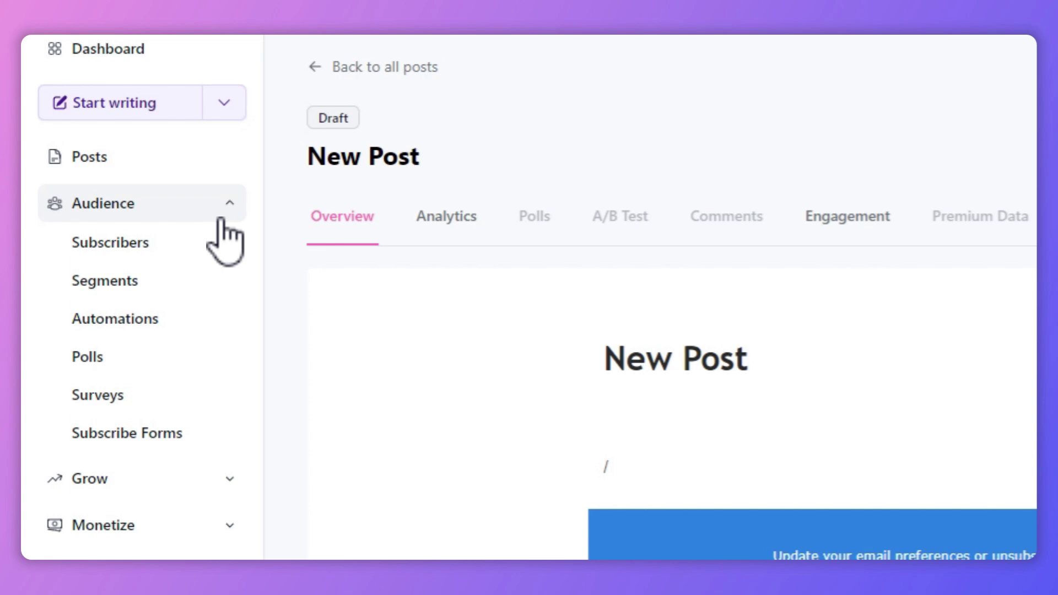
click(149, 325)
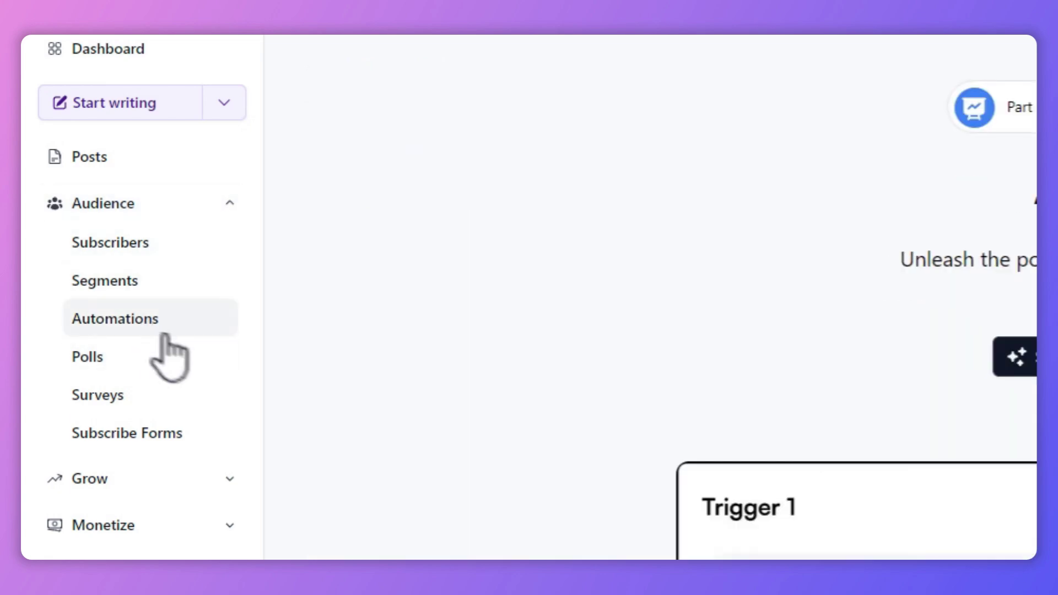
scroll(587, 385, down, 1)
scroll(590, 386, up, 1)
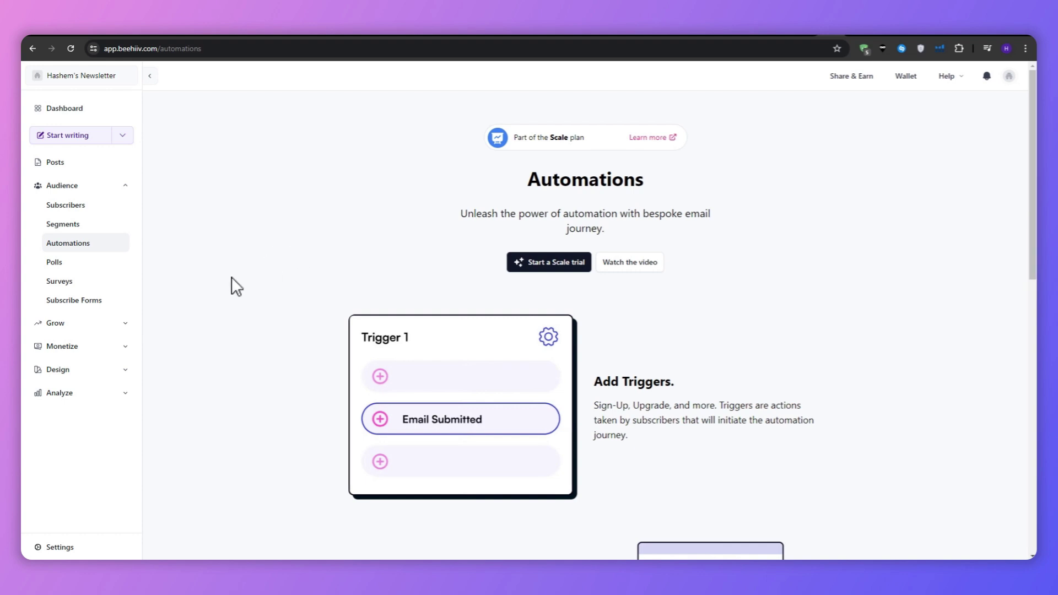
Step: Open Referral Program under Grow and scroll through its overview
click(98, 324)
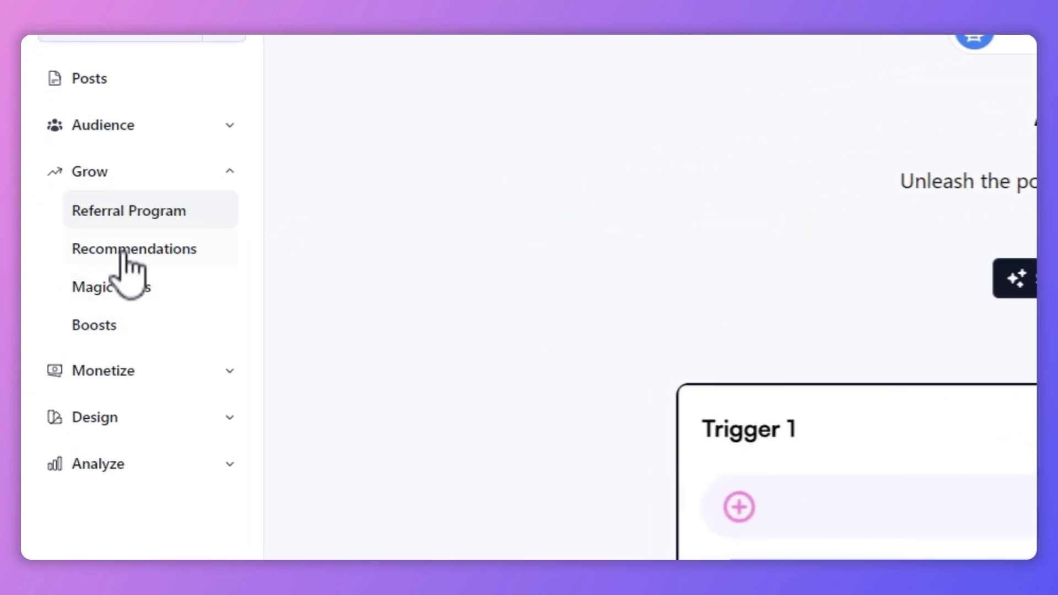
click(135, 212)
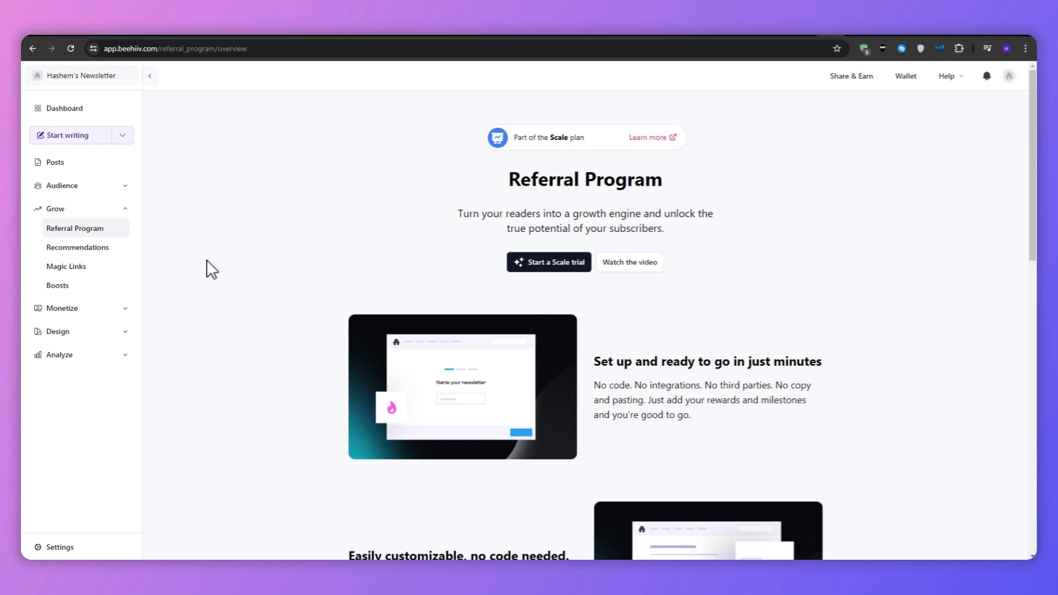
scroll(218, 265, down, 5)
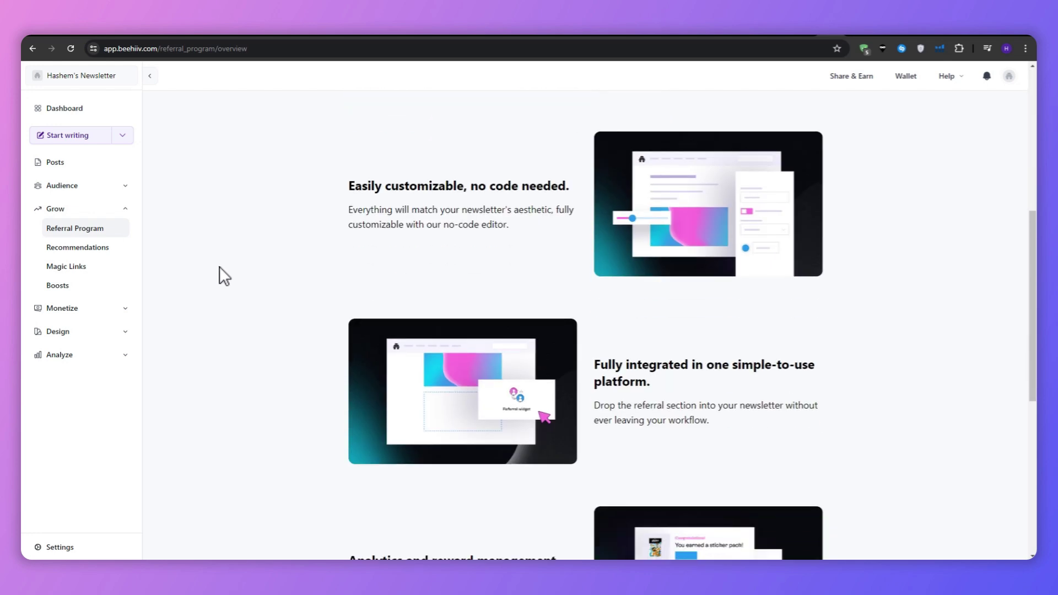
scroll(219, 267, down, 4)
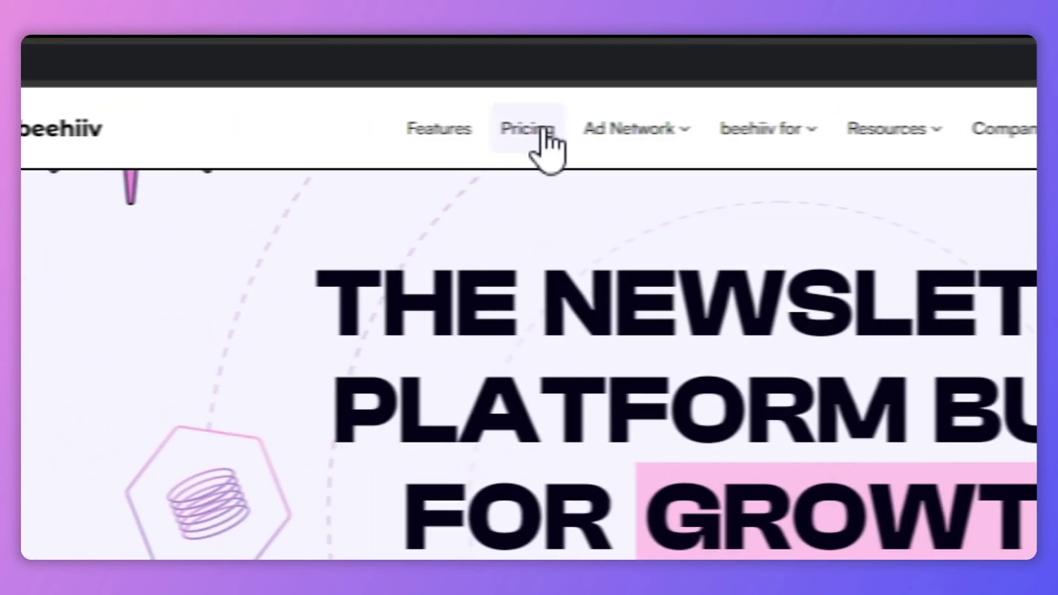
Step: On the pricing page, highlight the Launch plan's 2,500-subscriber limit
click(53, 118)
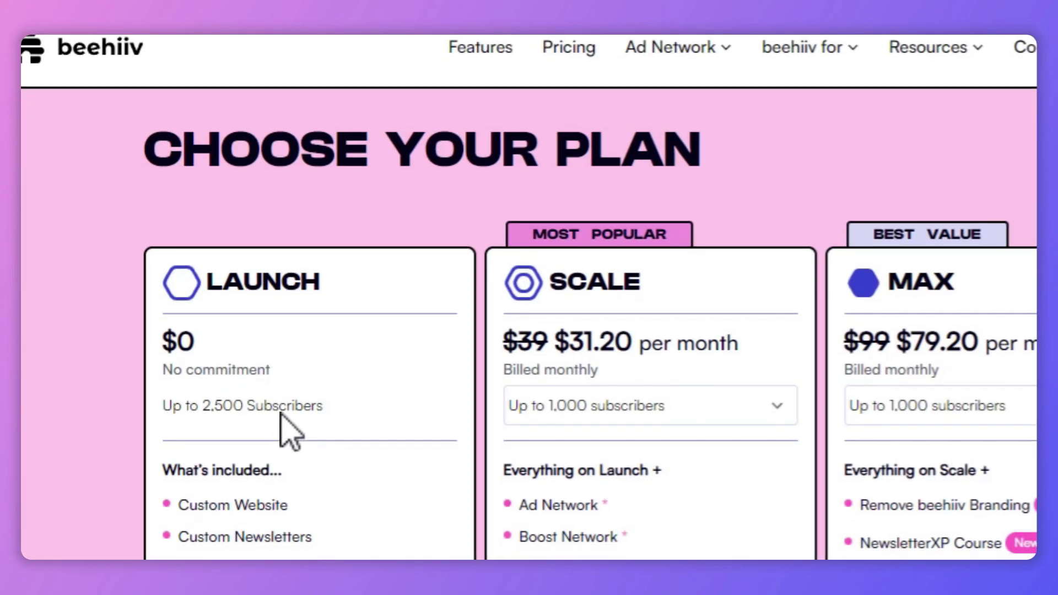
drag(285, 408, 114, 408)
click(114, 409)
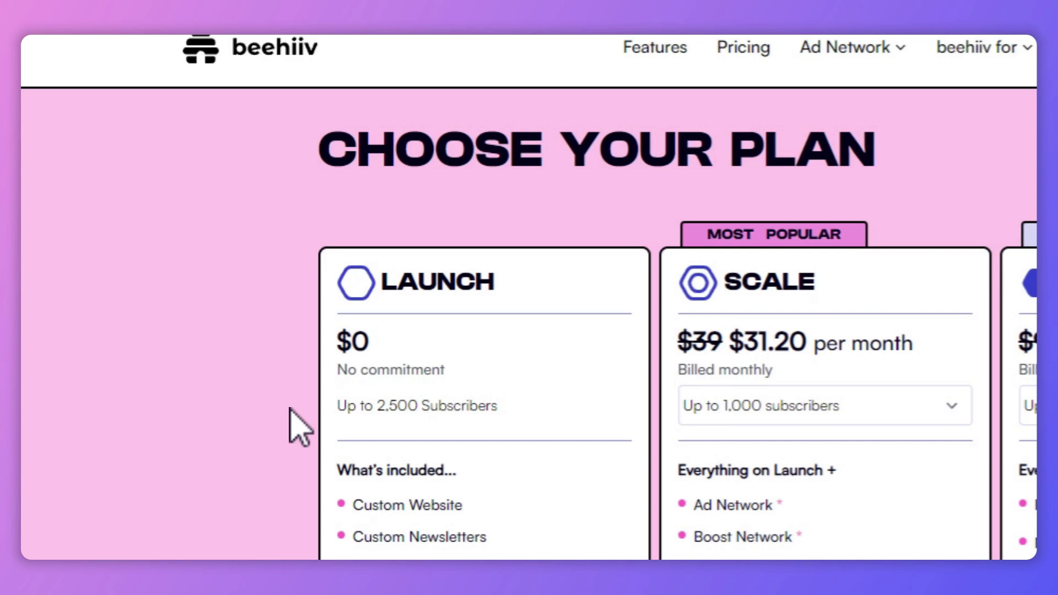
scroll(297, 428, down, 2)
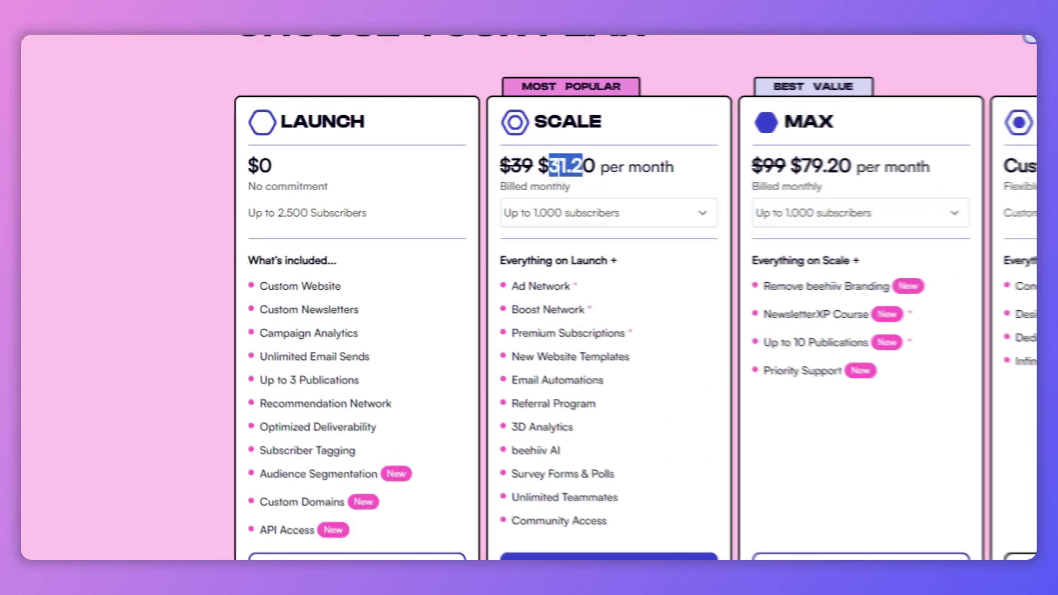
double_click(227, 208)
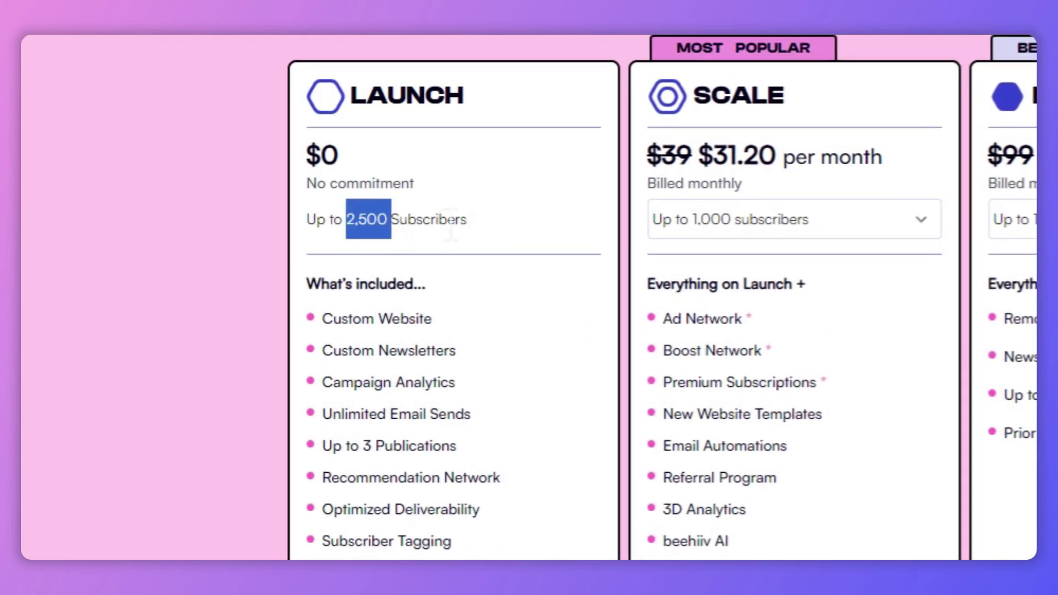
Step: Price the Scale plan for 2,500 subscribers and highlight its $47.20 price
click(680, 230)
click(715, 267)
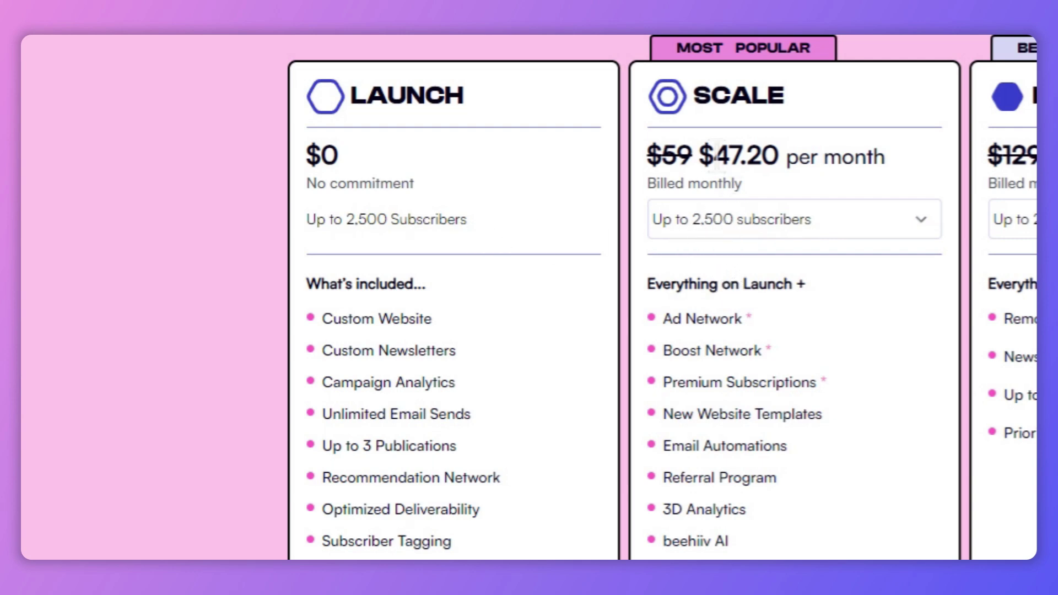
drag(699, 156, 789, 155)
click(142, 236)
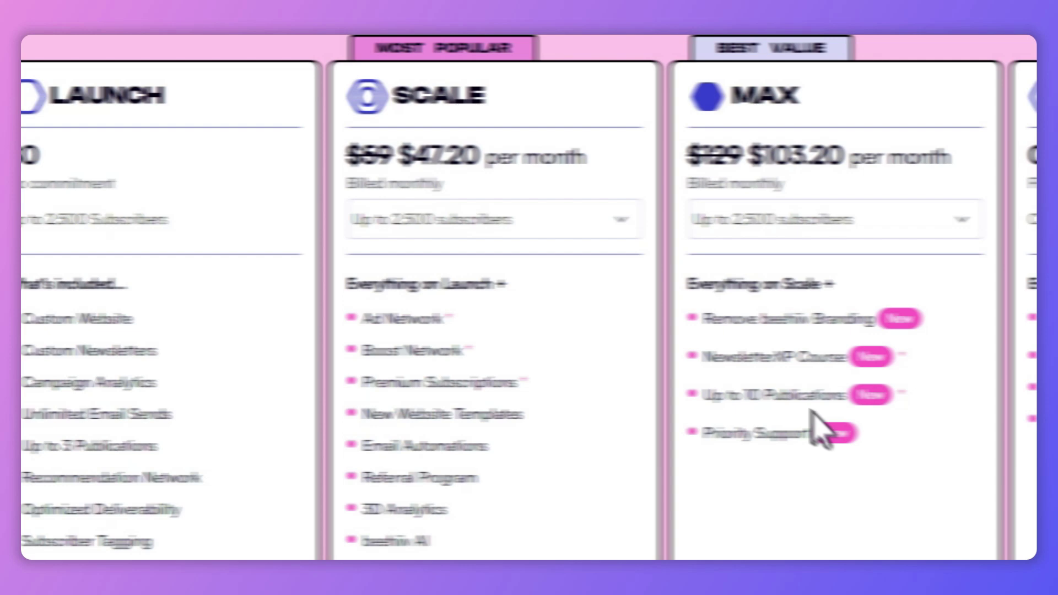
Step: Highlight the MAX plan's extras, its $103.20 price and the Remove beehiiv Branding perk
drag(814, 430, 642, 338)
click(642, 337)
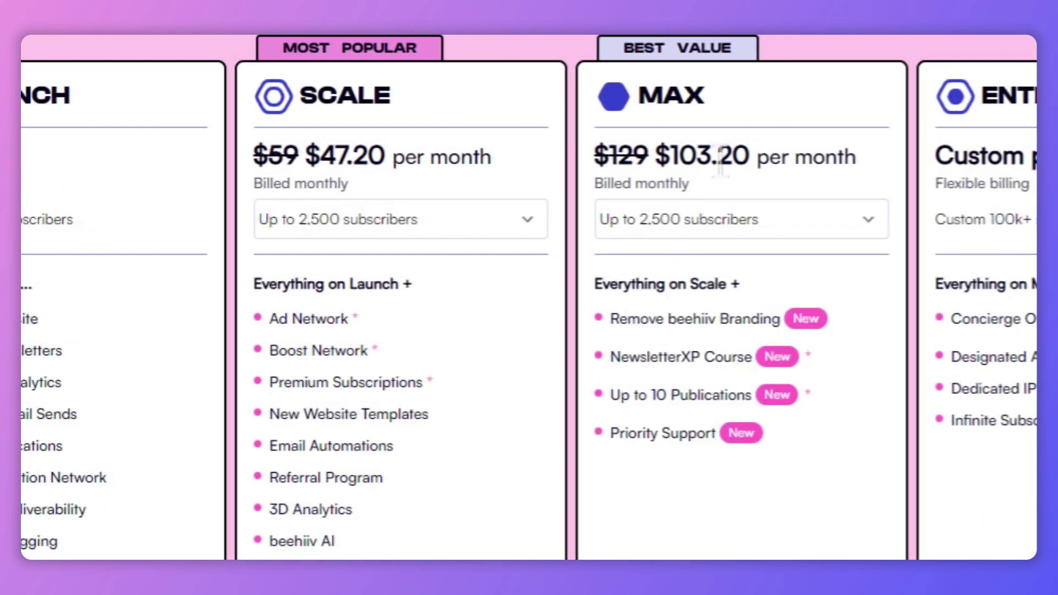
drag(749, 155, 670, 156)
click(647, 410)
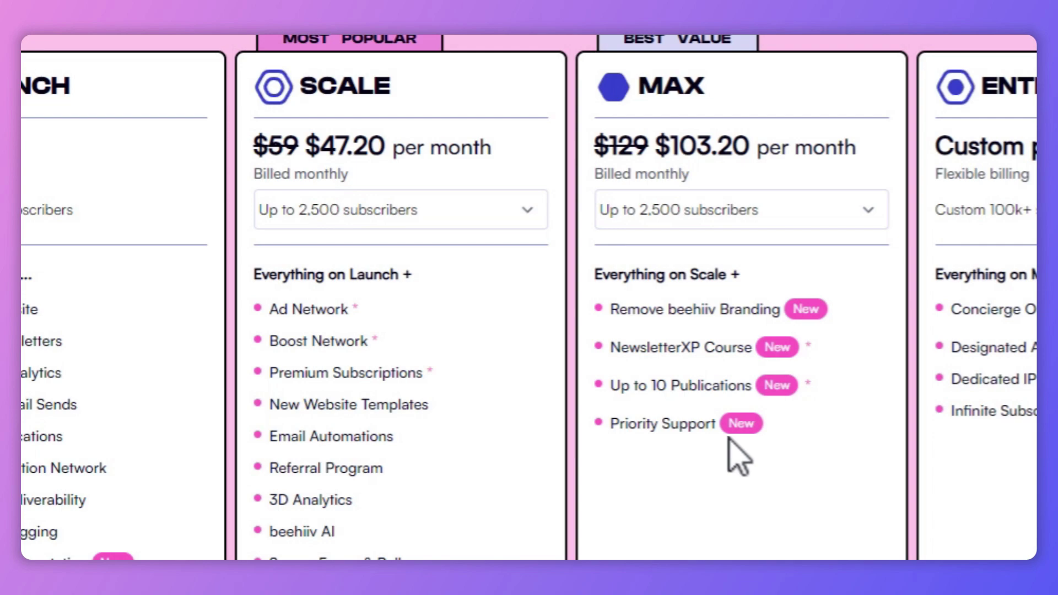
triple_click(700, 306)
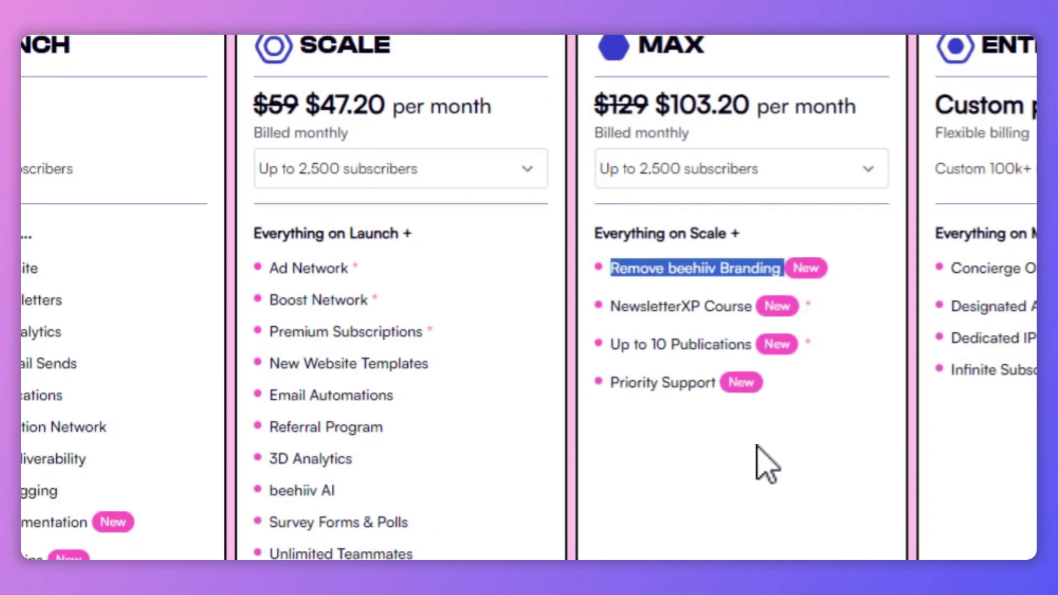
click(757, 440)
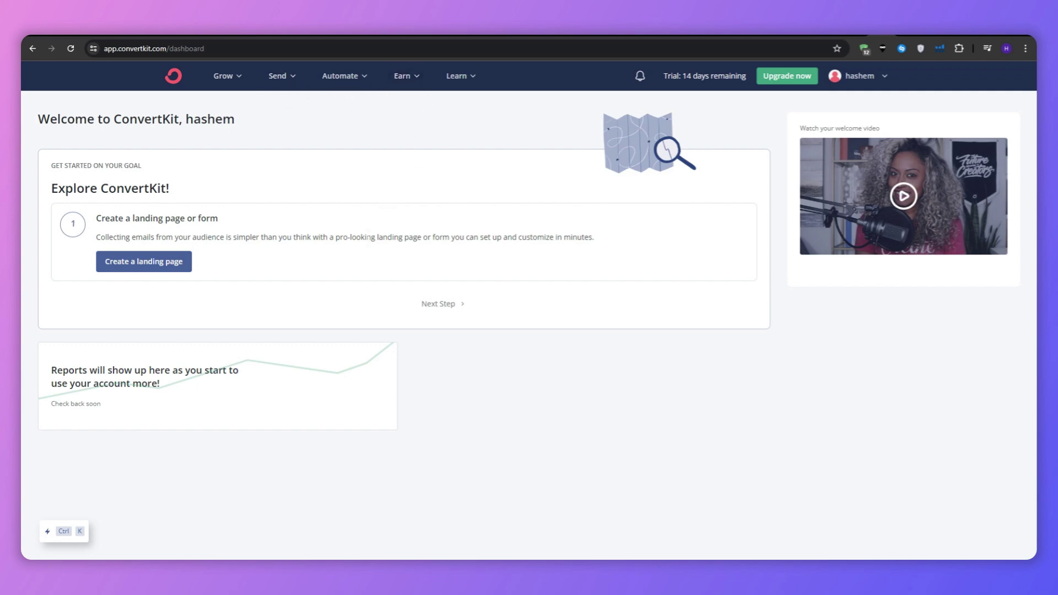
Step: Show ConvertKit's Automate menu and bring up the Ctrl K command palette
click(361, 74)
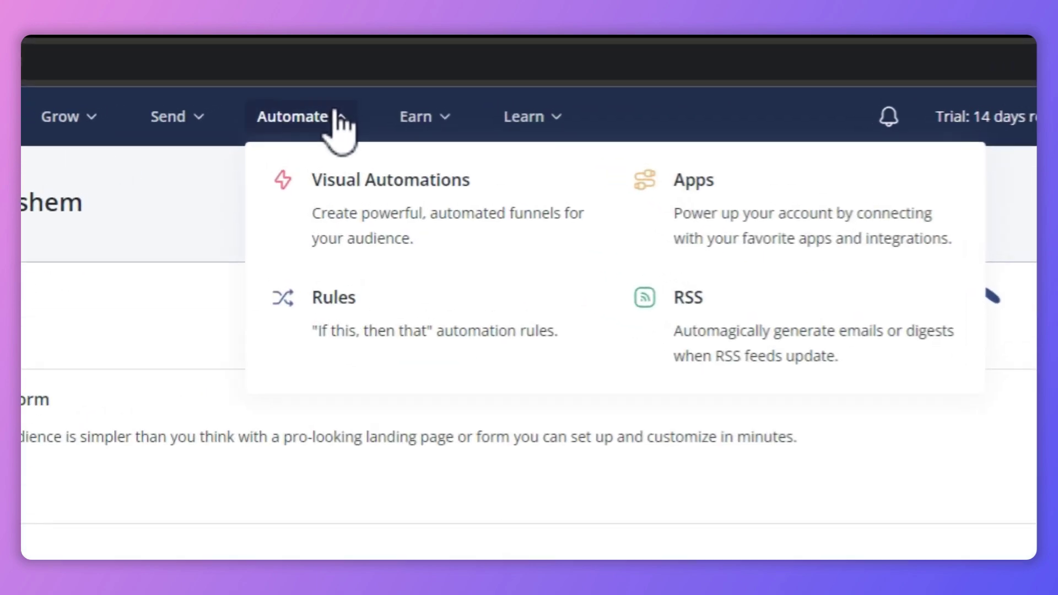
scroll(491, 215, down, 10)
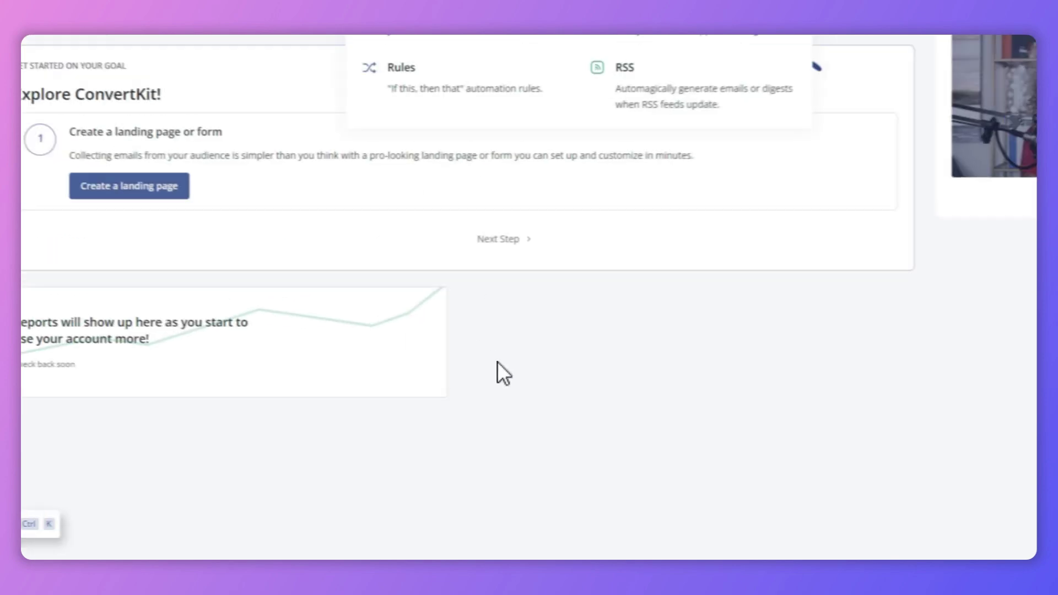
click(78, 521)
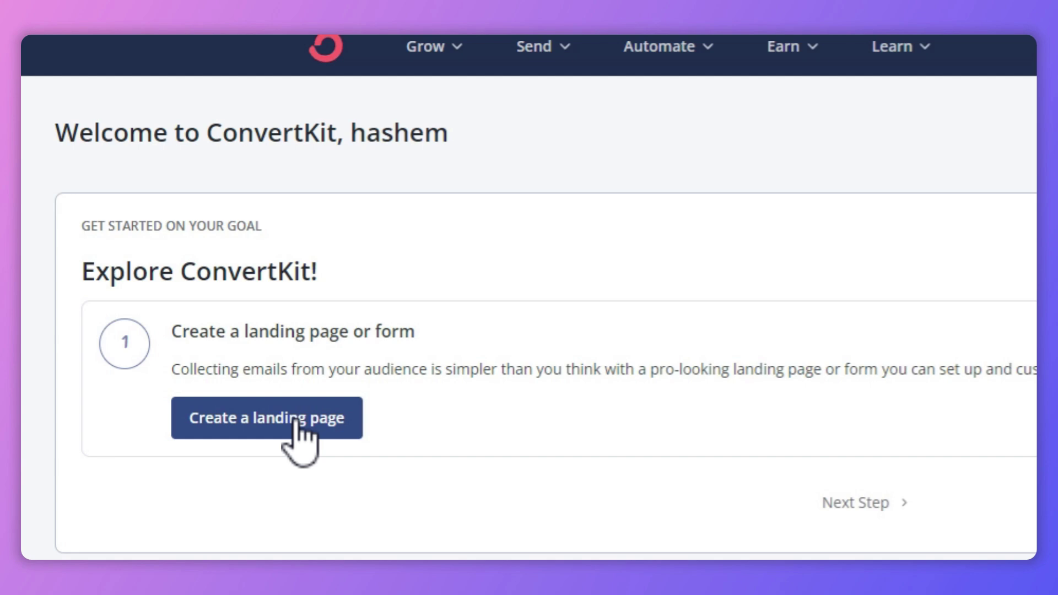
Step: Open the Create a landing page guide, then go to Send > Email Templates
click(158, 263)
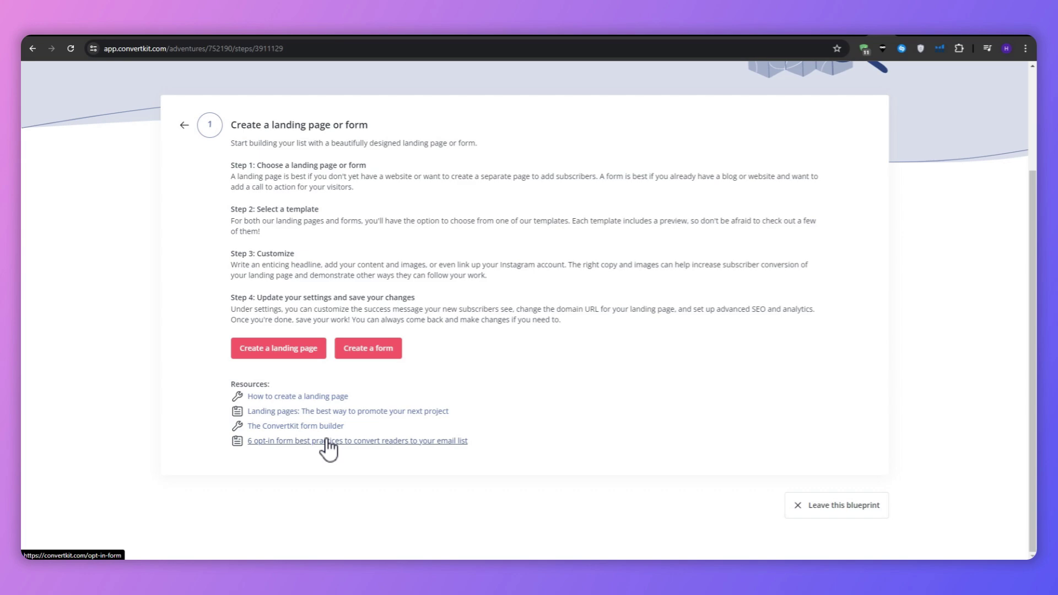
scroll(237, 375, up, 1)
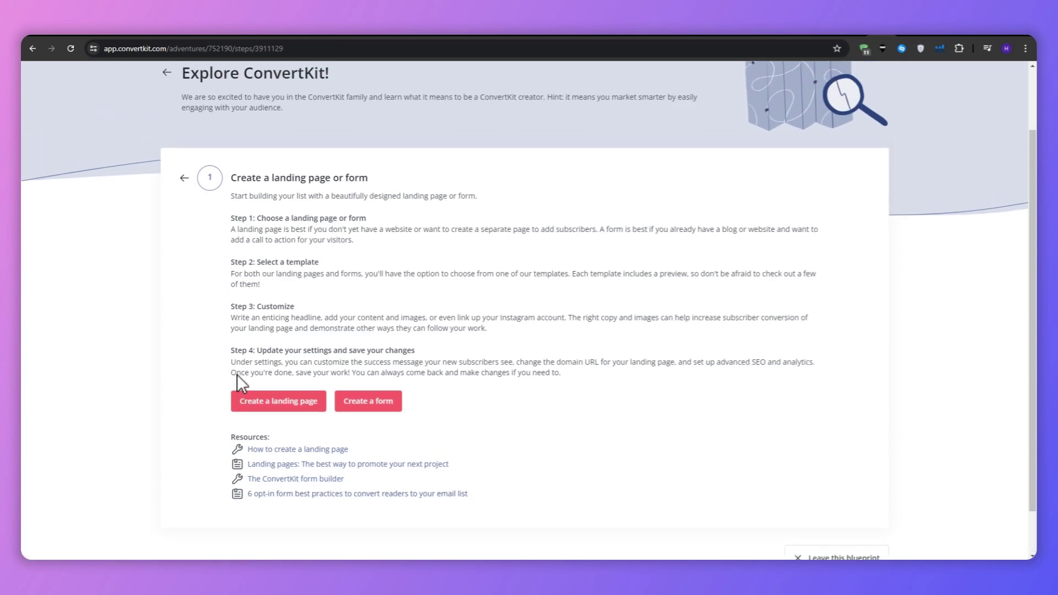
scroll(237, 375, up, 2)
click(279, 79)
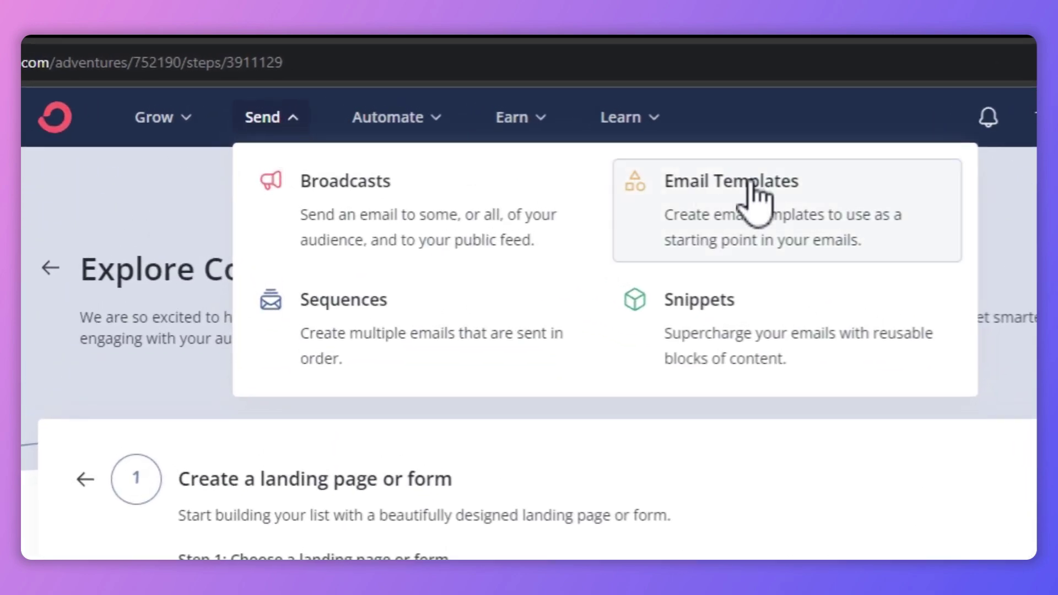
click(753, 185)
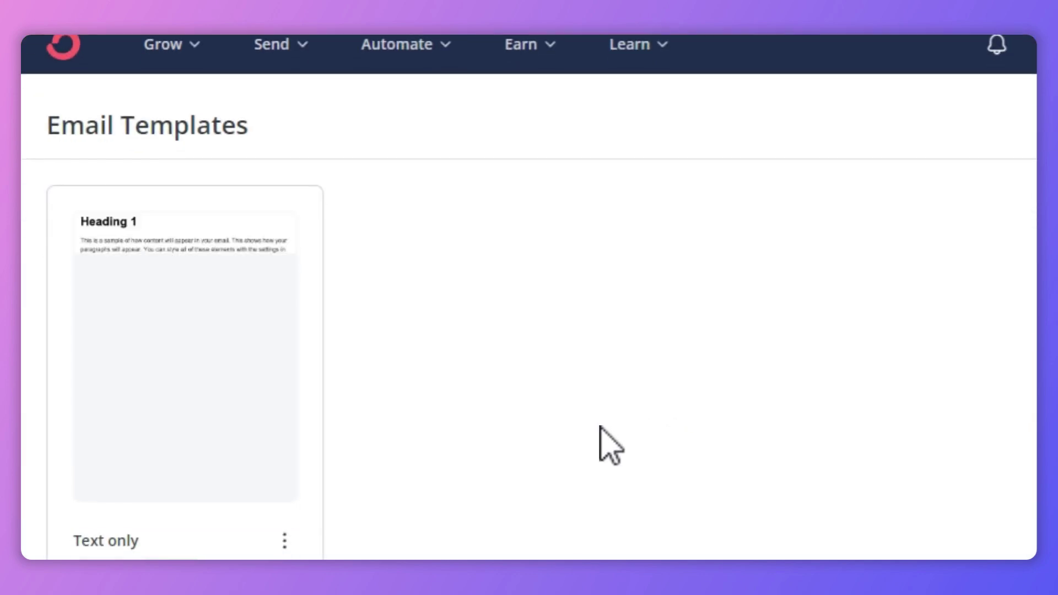
Step: Create a new ConvertKit email template from the Monterey design, with its teal 218B95 background
click(841, 114)
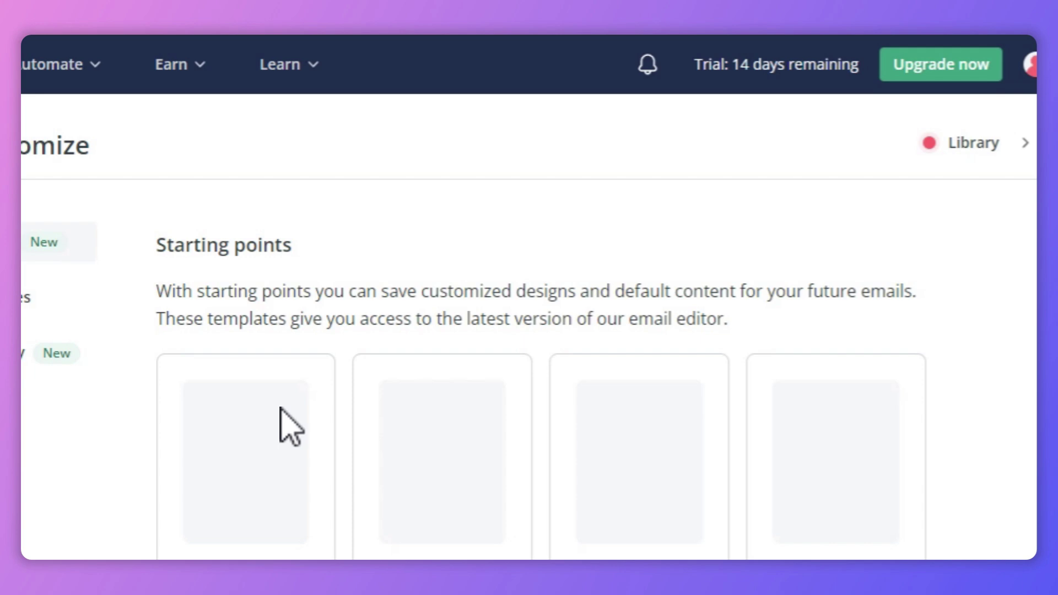
scroll(286, 424, down, 5)
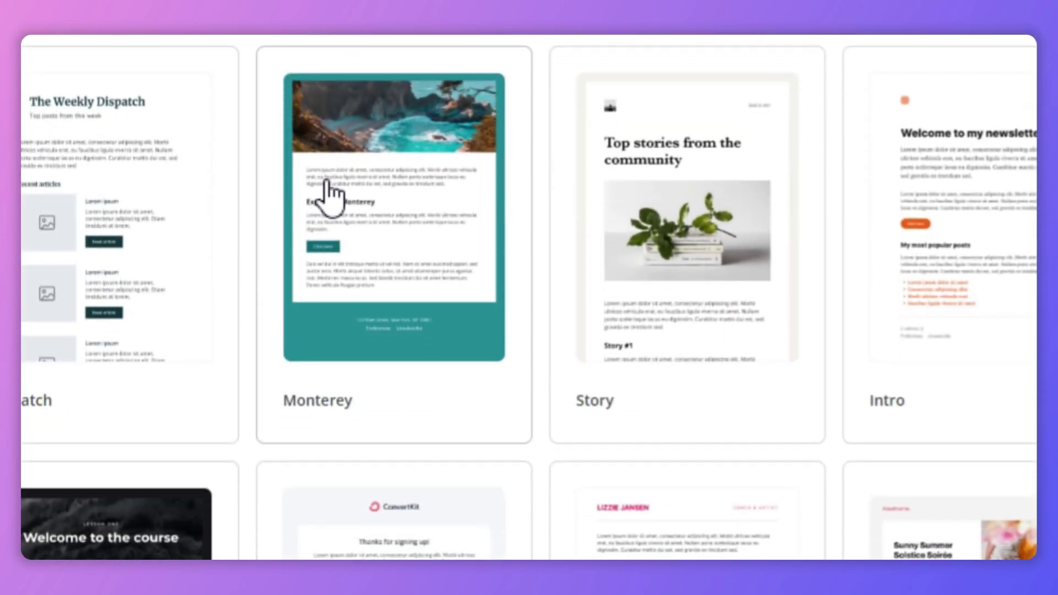
click(330, 199)
scroll(333, 275, up, 3)
scroll(333, 335, up, 2)
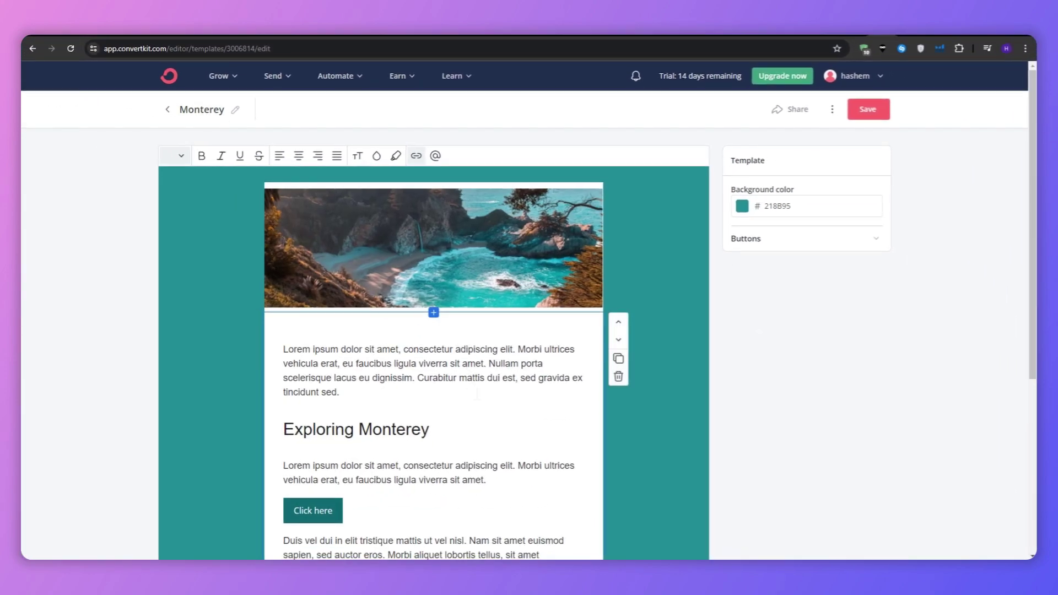
scroll(463, 358, down, 4)
scroll(474, 397, up, 3)
scroll(475, 405, up, 1)
click(345, 76)
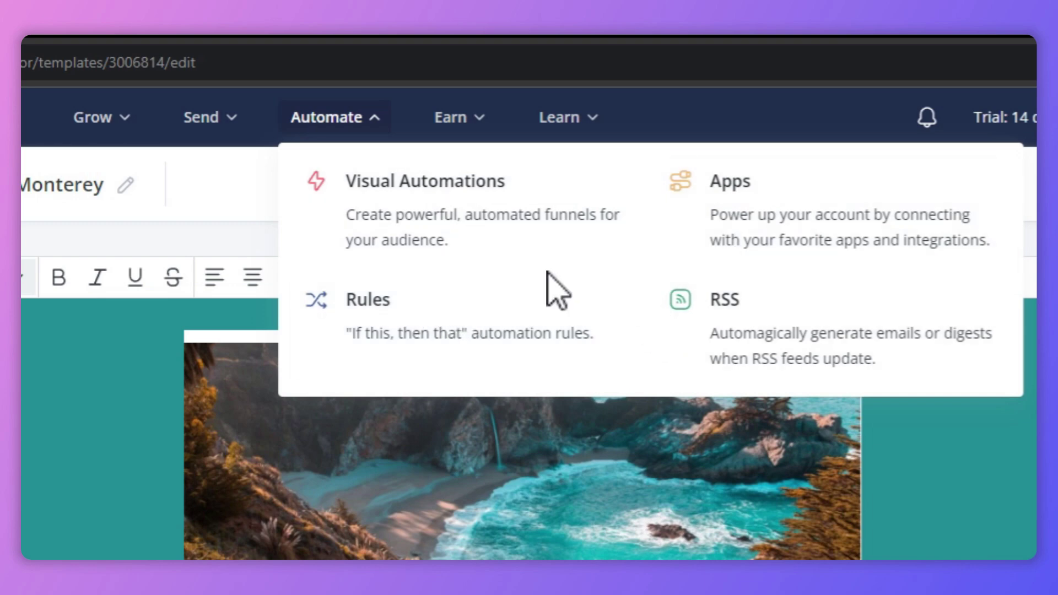
Step: Browse ConvertKit's Automate Rules page and Send Sequences page, then bring up the Grow menu
click(522, 330)
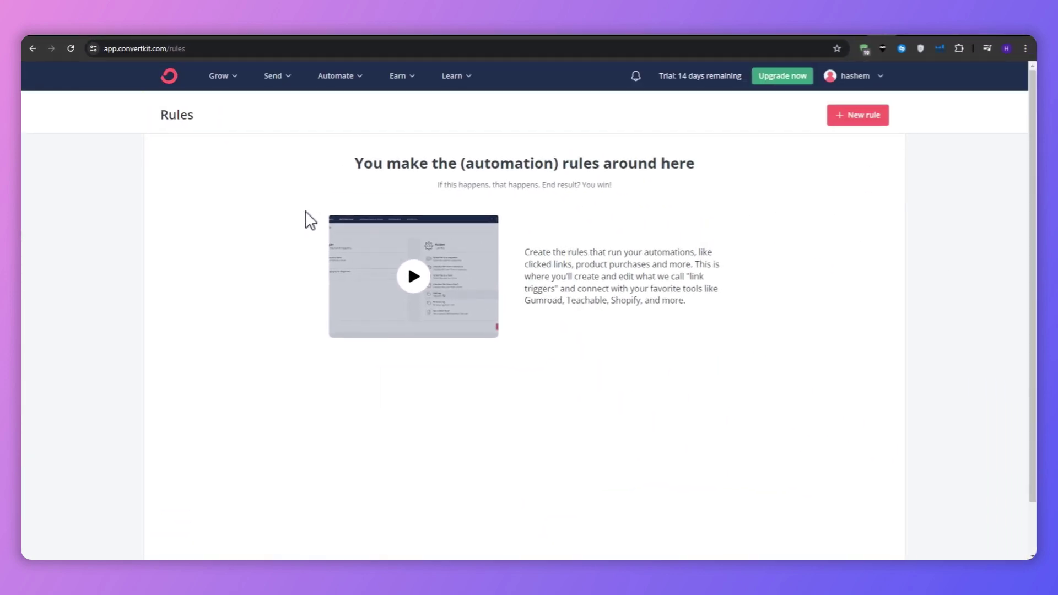
click(320, 77)
click(279, 76)
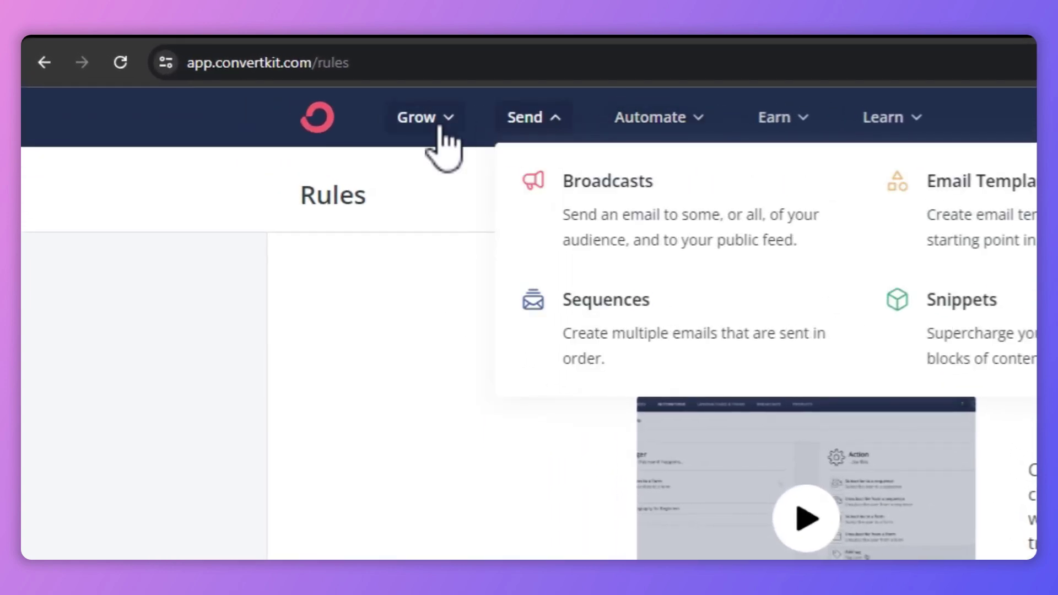
click(636, 300)
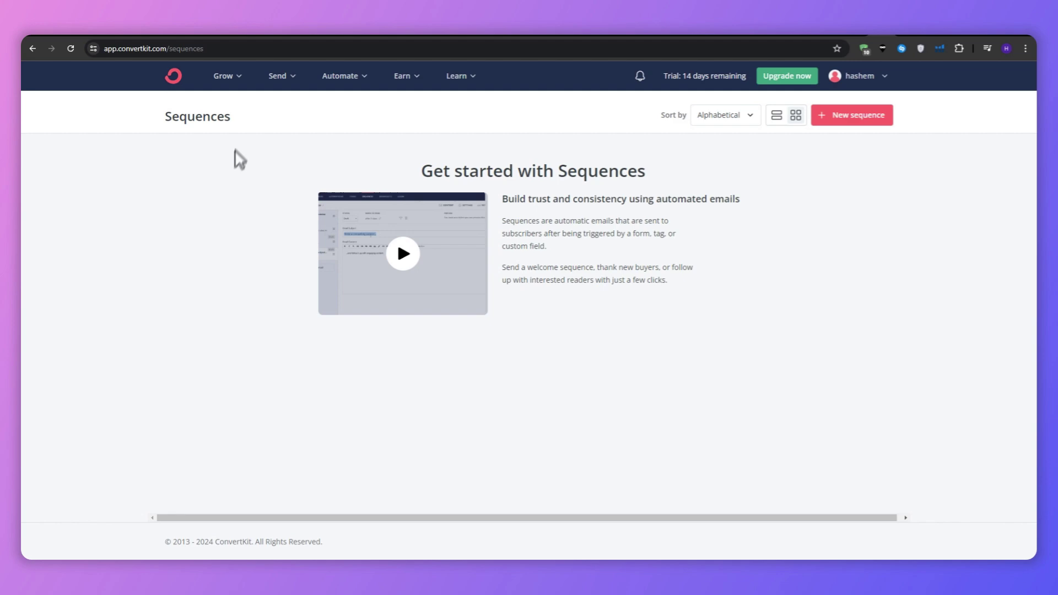
click(226, 78)
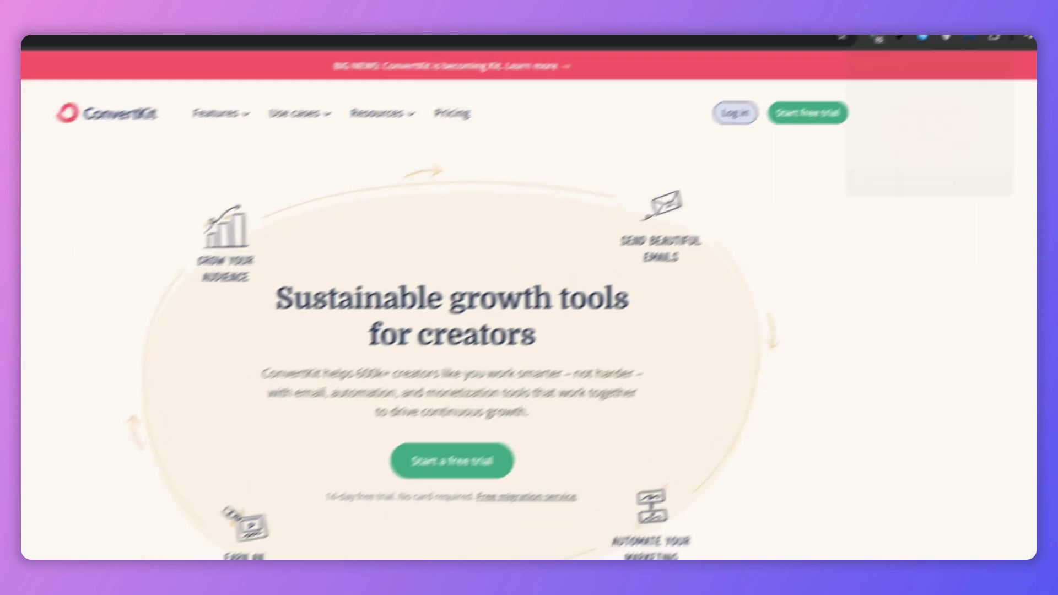
Step: Set ConvertKit pricing to 3,000 subscribers, showing Creator at $41 and Pro at $66 monthly
click(332, 71)
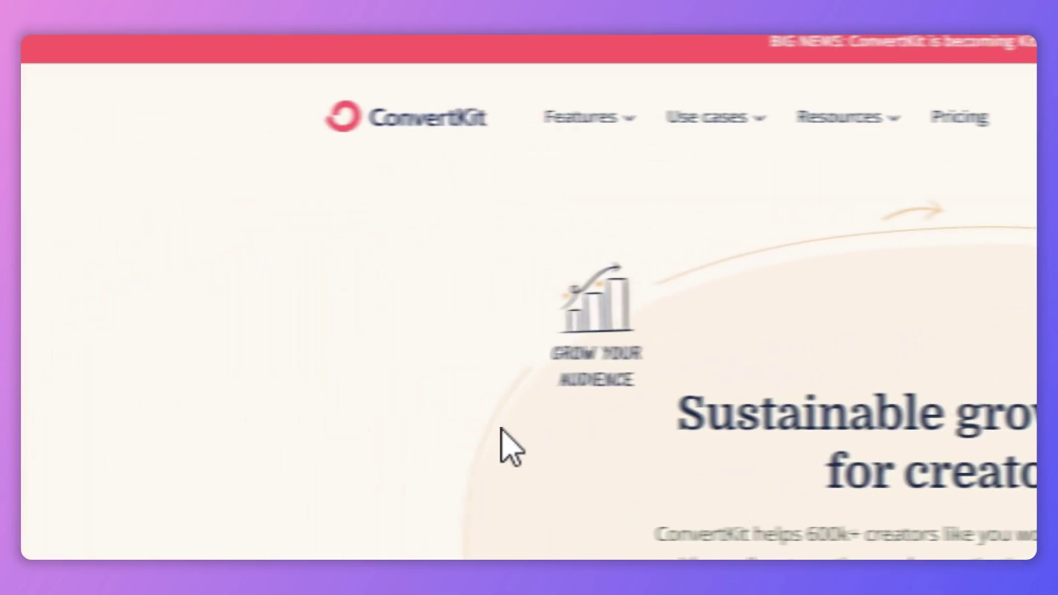
scroll(522, 350, down, 5)
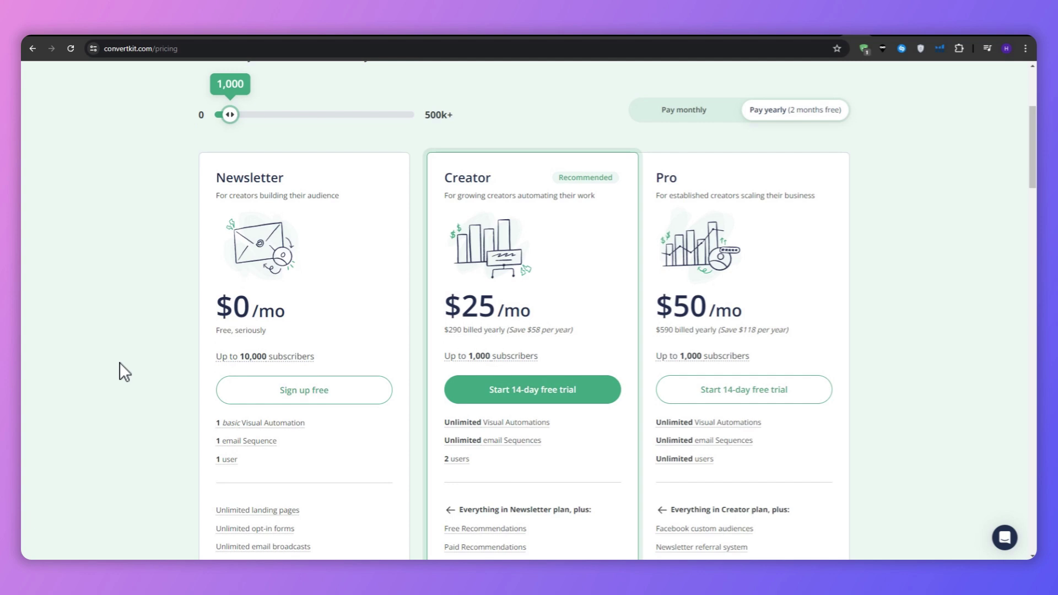
scroll(120, 364, down, 3)
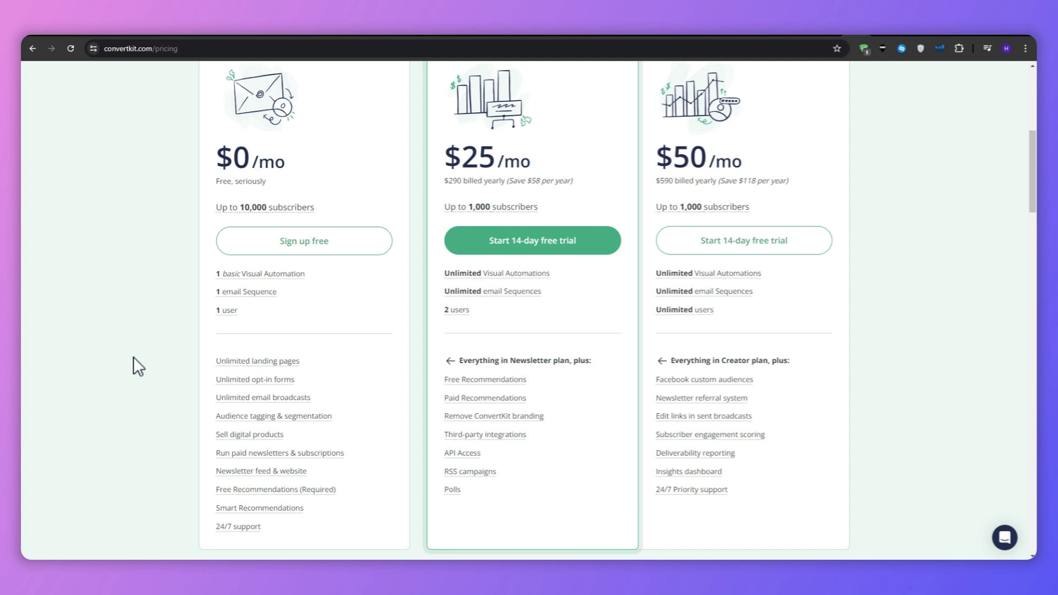
scroll(134, 357, up, 3)
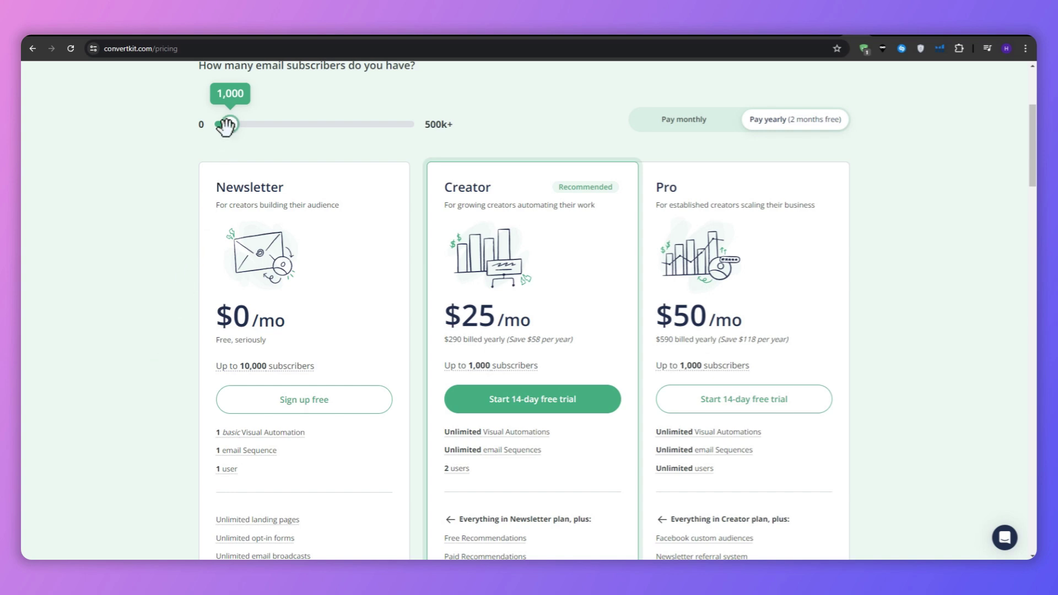
mouse_move(227, 123)
mouse_down()
mouse_move(249, 120)
mouse_move(232, 122)
mouse_up()
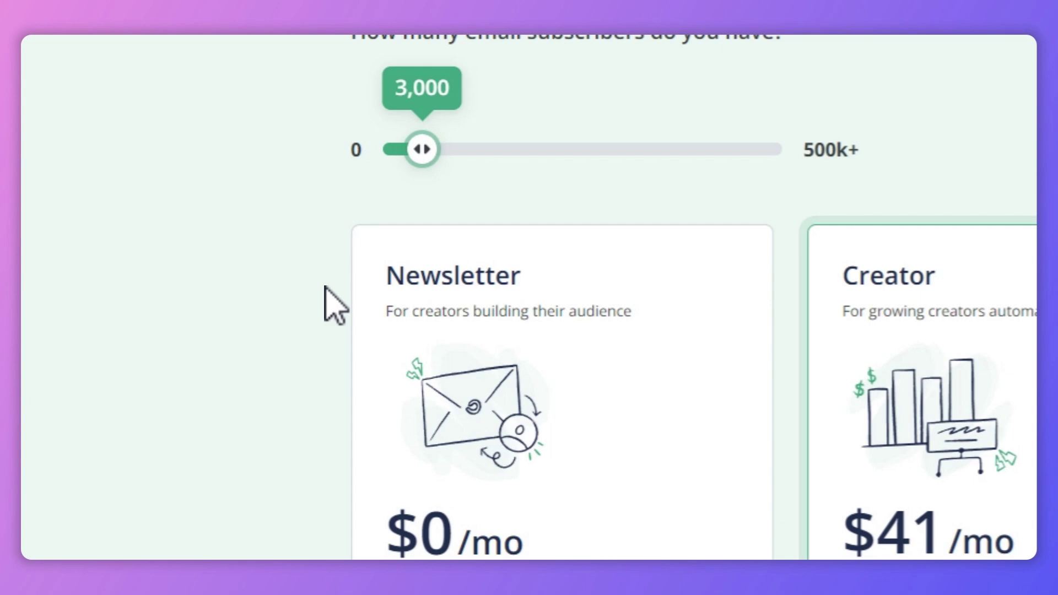
scroll(313, 271, down, 5)
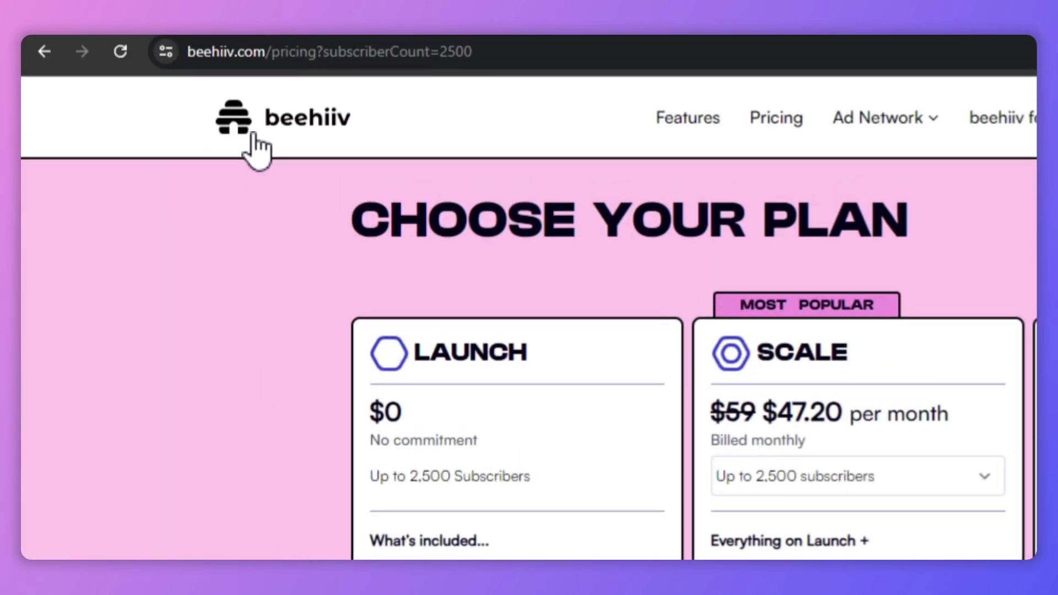
Step: Go from the beehiiv homepage to Features and review the Create and Publish tool sections
click(252, 135)
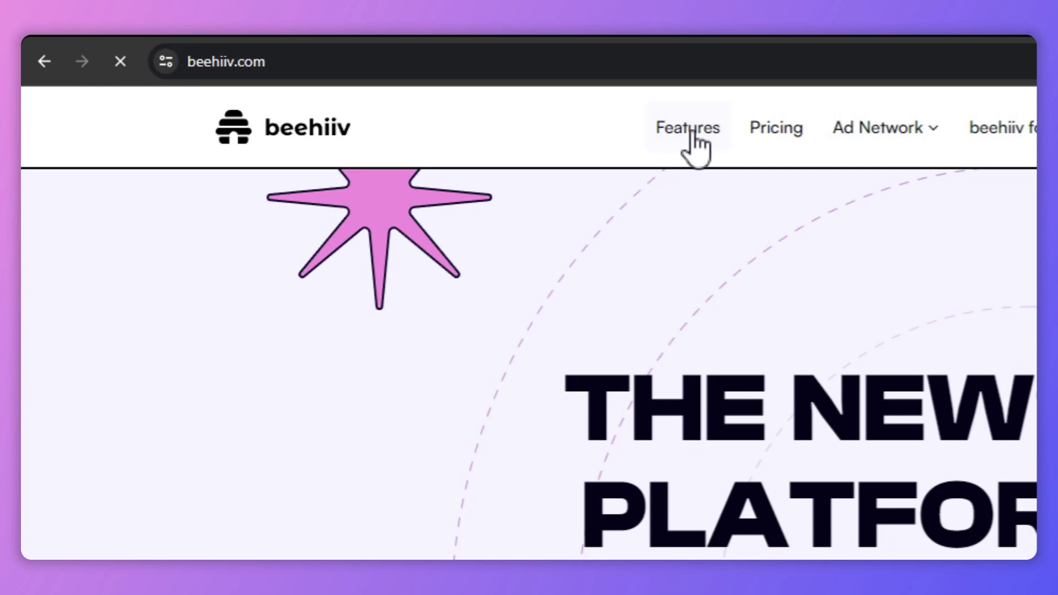
click(689, 119)
scroll(548, 307, down, 8)
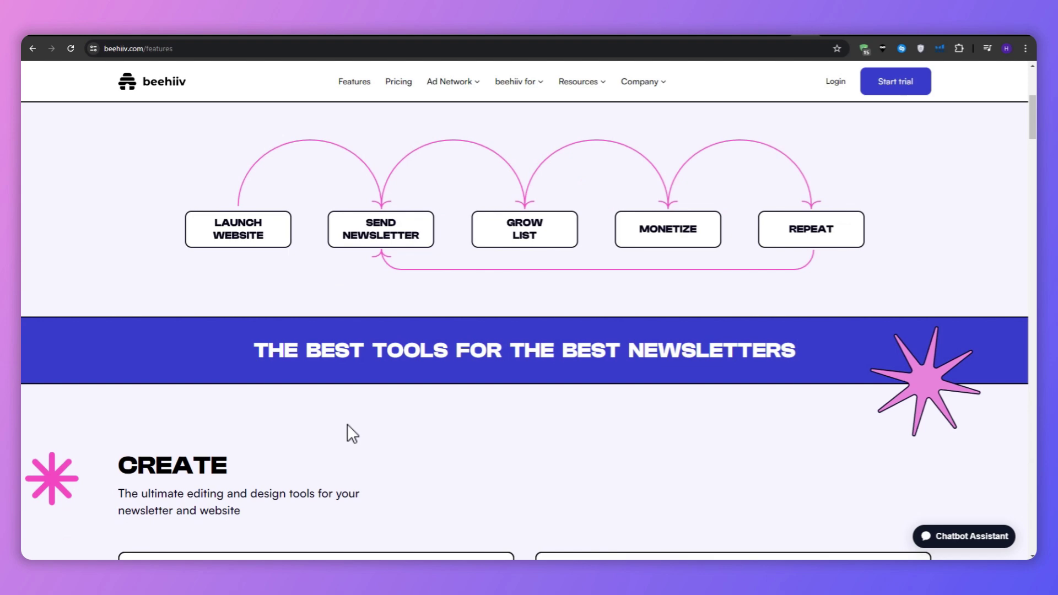
scroll(347, 425, down, 5)
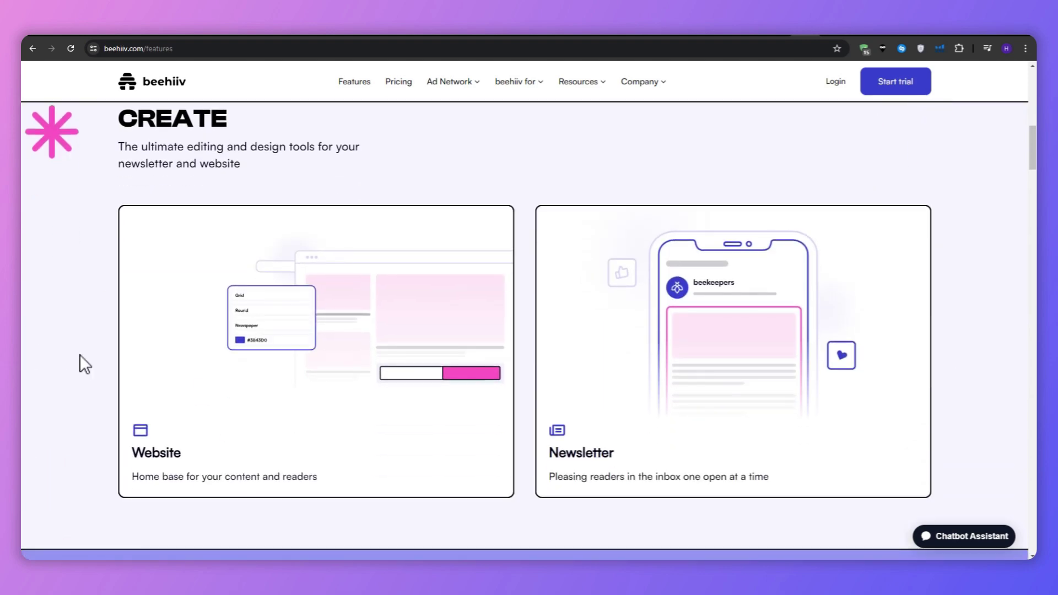
scroll(81, 355, down, 7)
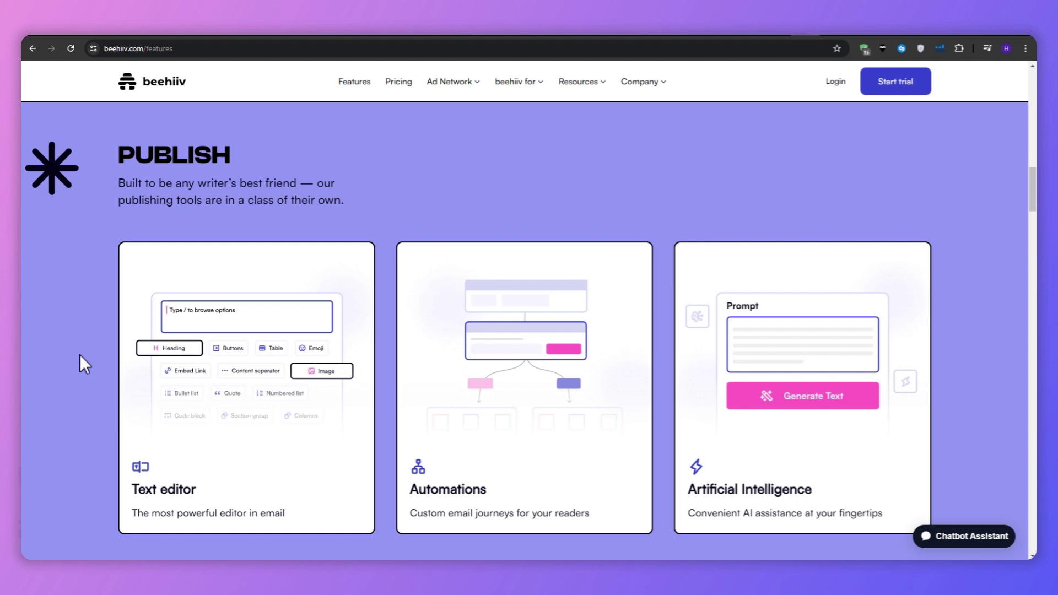
scroll(80, 355, down, 2)
scroll(81, 352, up, 1)
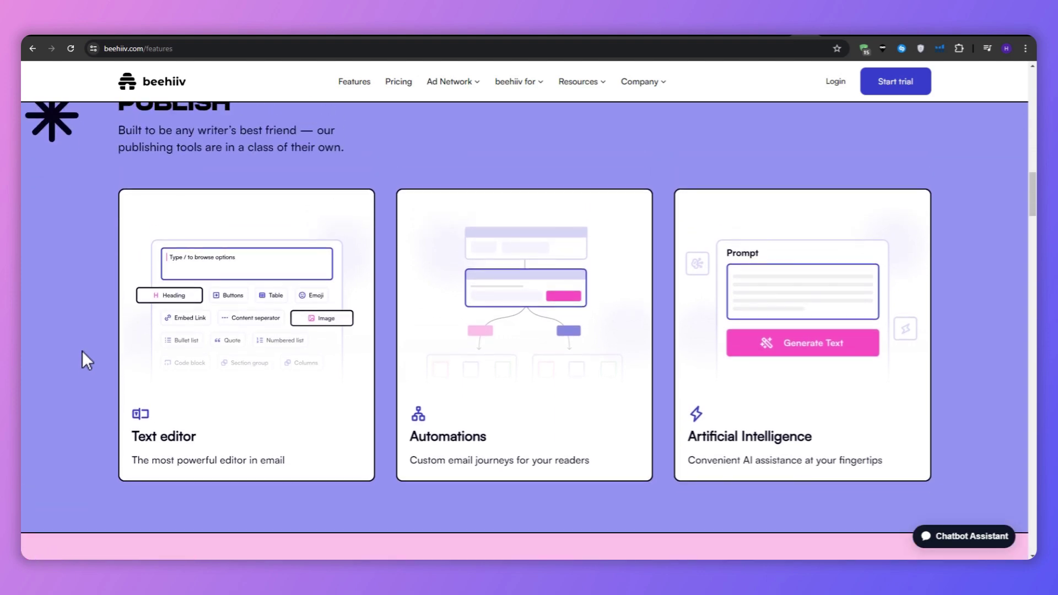